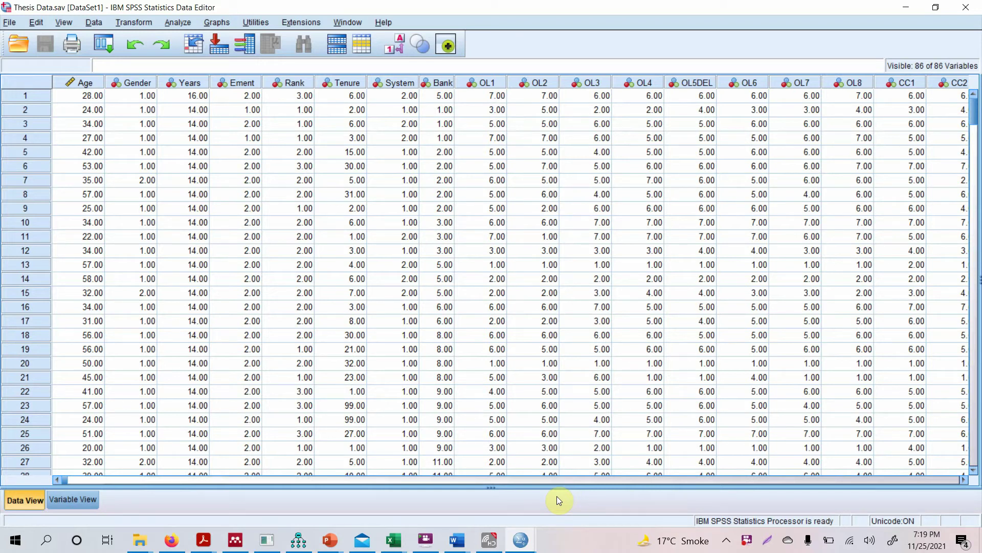
# Step: Inspect the Age column and individual respondents' ages in the data grid
pyautogui.click(81, 83)
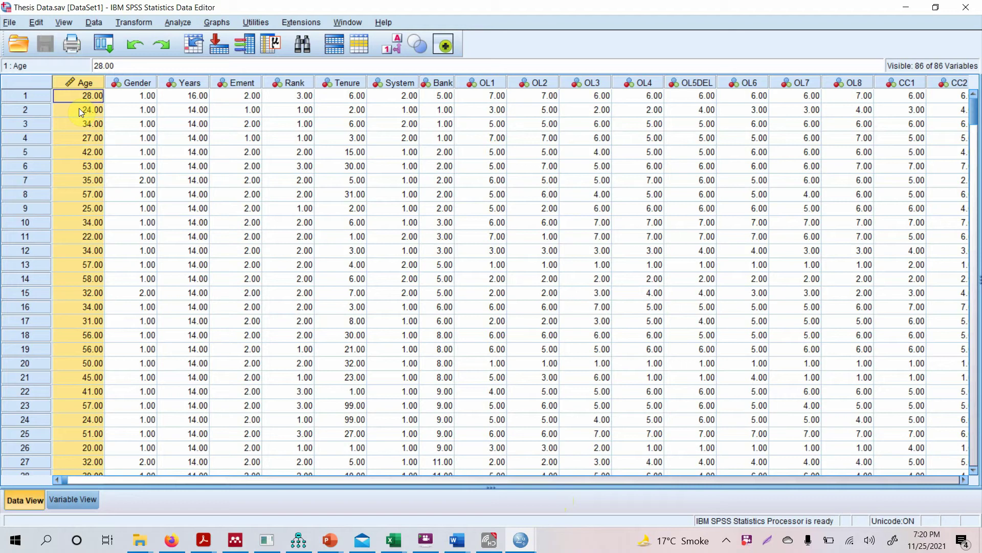
pyautogui.click(79, 109)
pyautogui.click(89, 124)
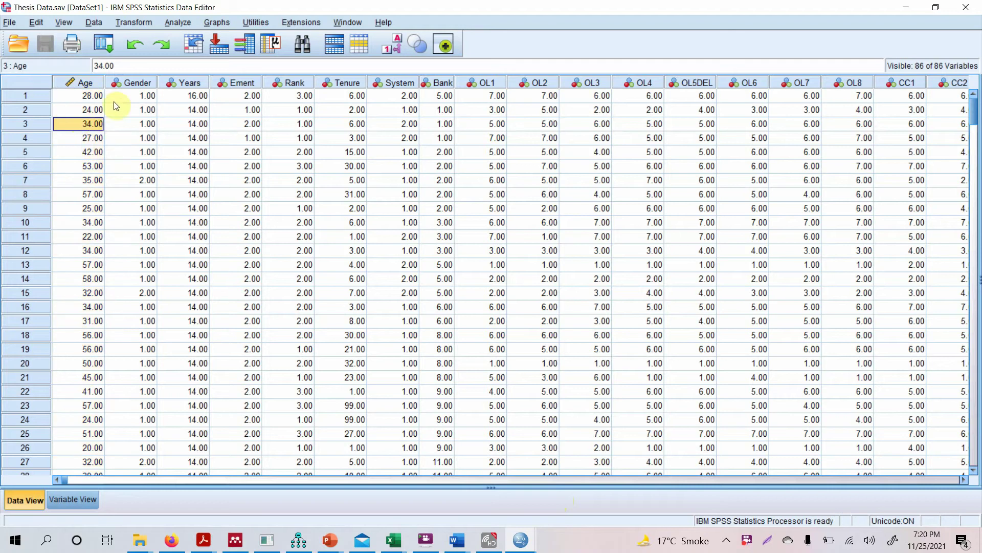
pyautogui.click(80, 135)
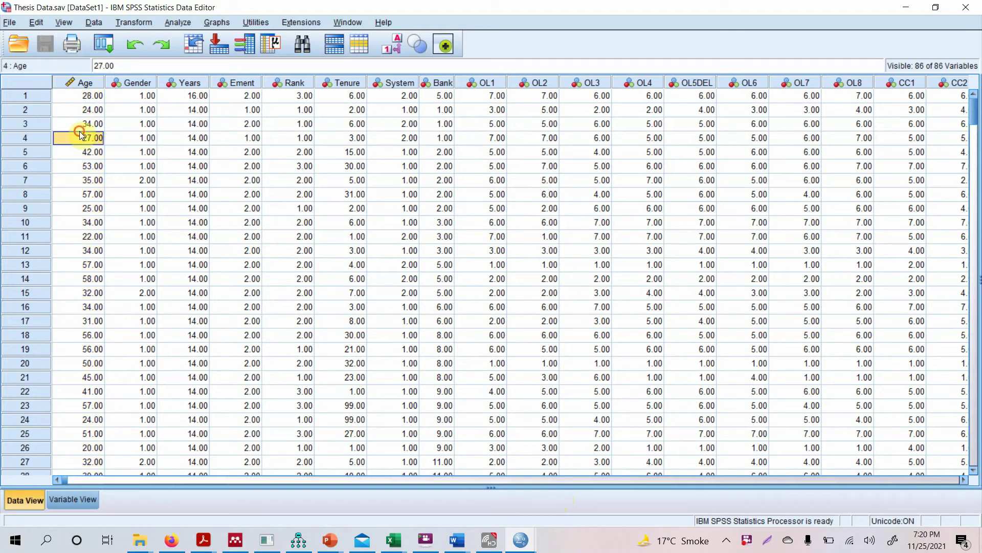
pyautogui.click(88, 237)
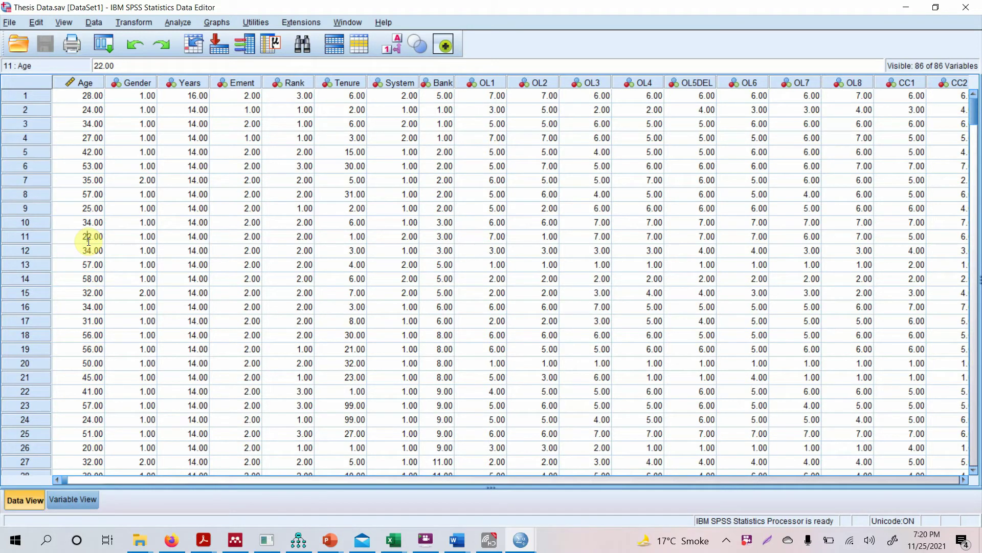
pyautogui.click(83, 83)
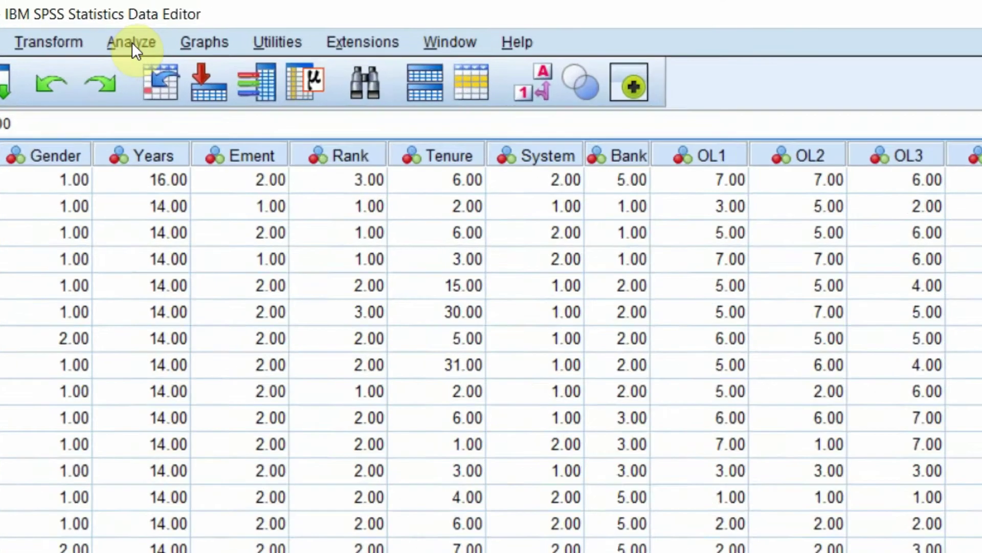
# Step: Run a Frequencies analysis on Age
pyautogui.click(132, 42)
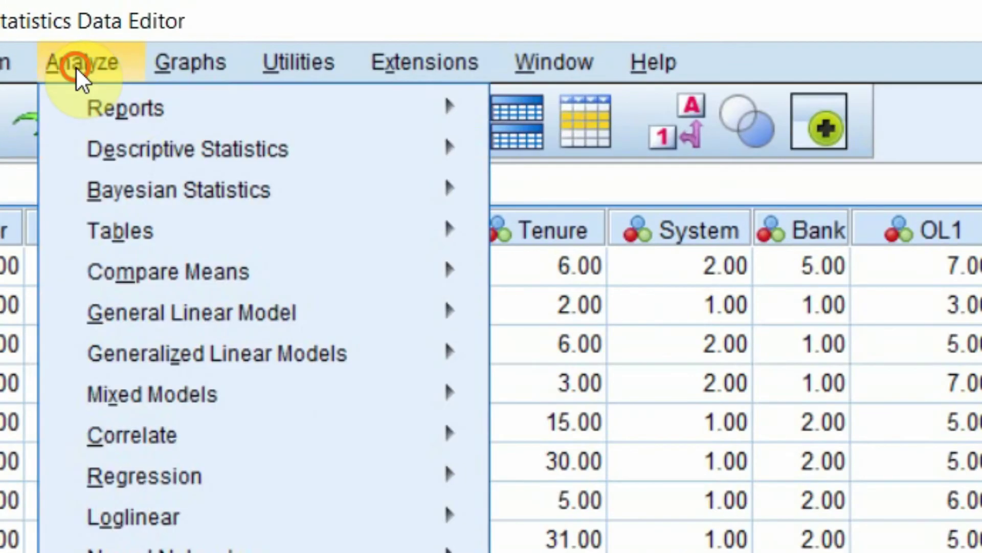
pyautogui.moveTo(224, 105)
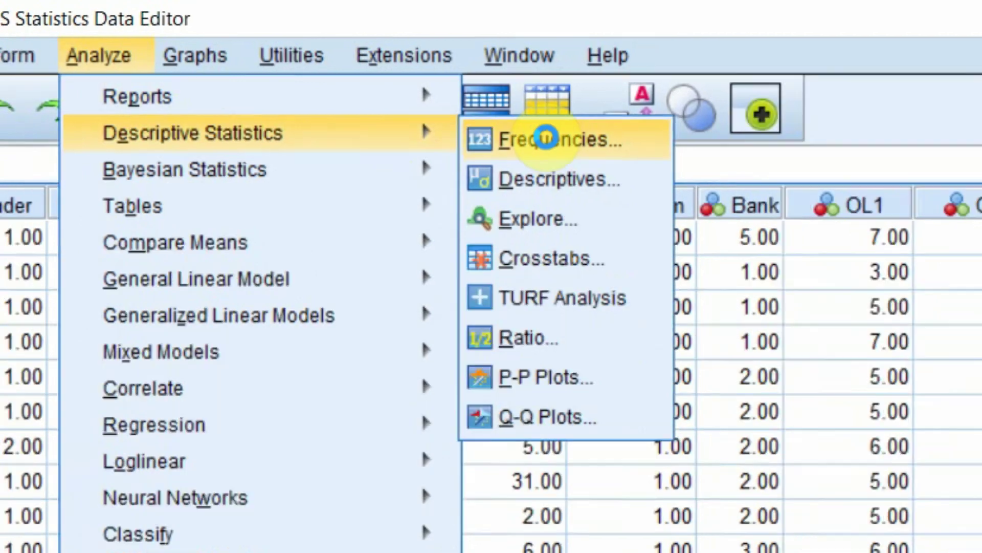
pyautogui.click(589, 157)
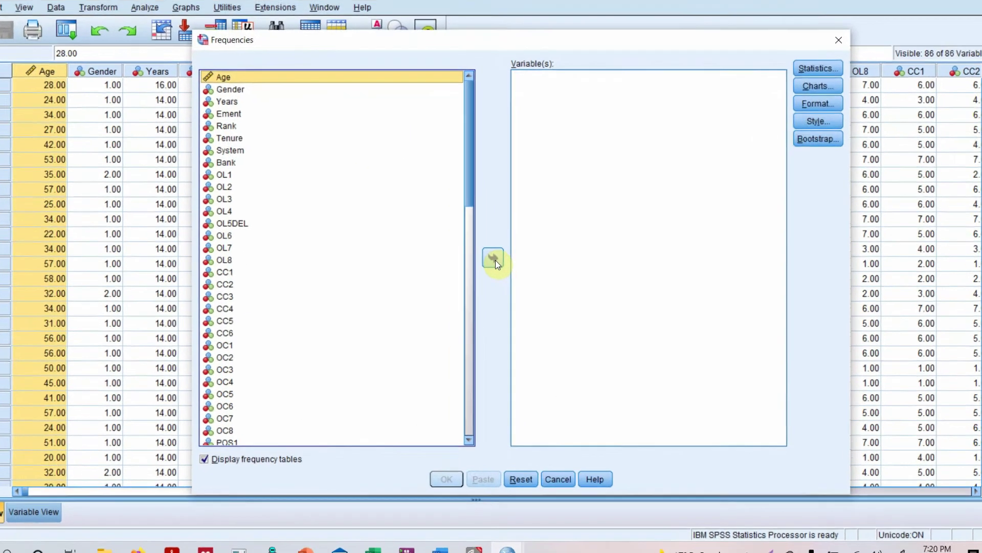
pyautogui.click(601, 347)
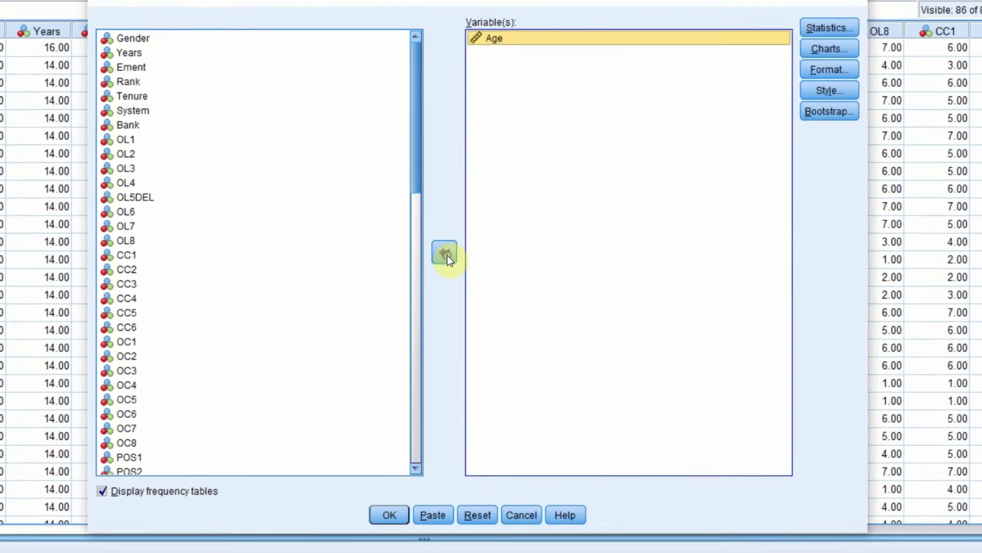
pyautogui.click(390, 515)
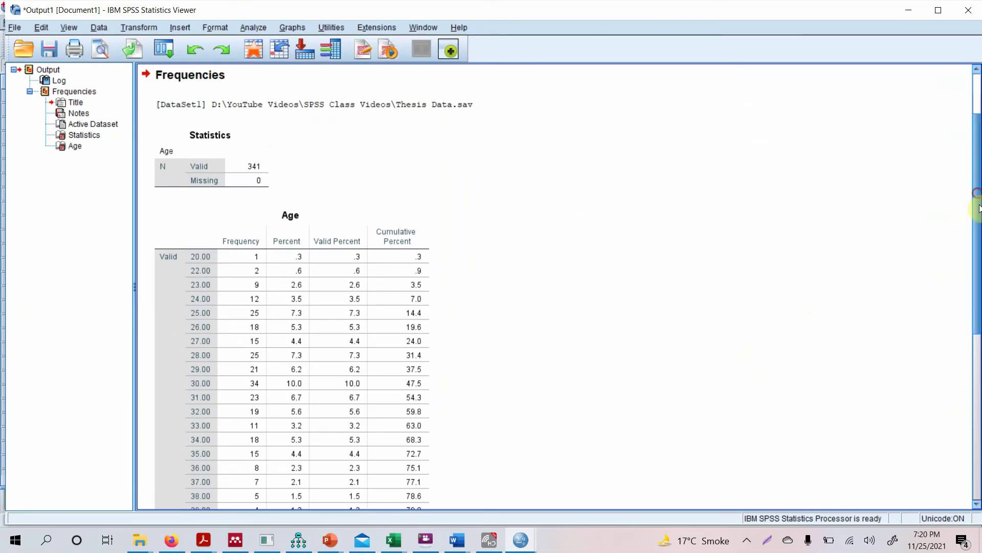
# Step: Scroll through the Age frequency table showing ages 20 to 59 for 341 valid cases
pyautogui.moveTo(979, 207); pyautogui.dragTo(978, 264)
pyautogui.click(355, 269)
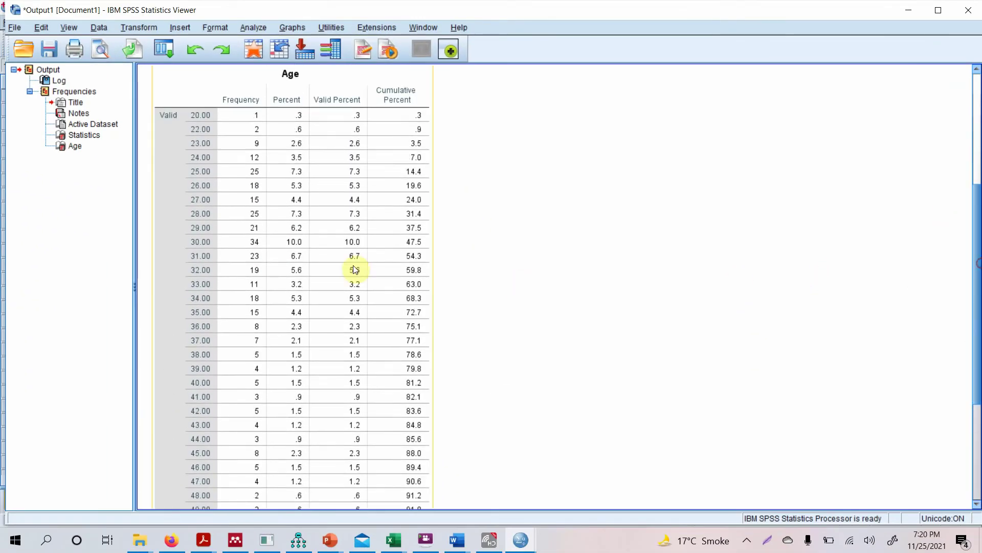
pyautogui.click(154, 201)
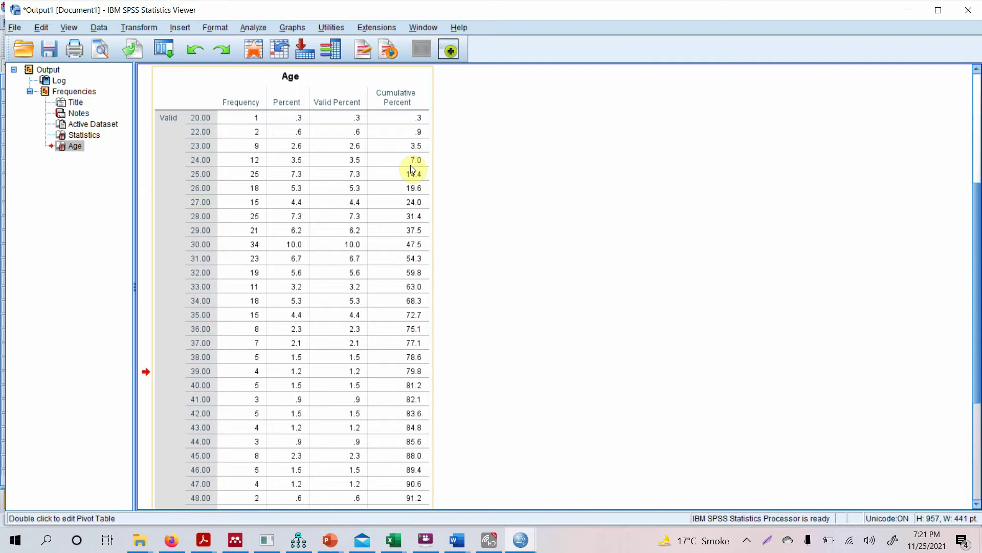
pyautogui.moveTo(977, 296); pyautogui.dragTo(978, 269)
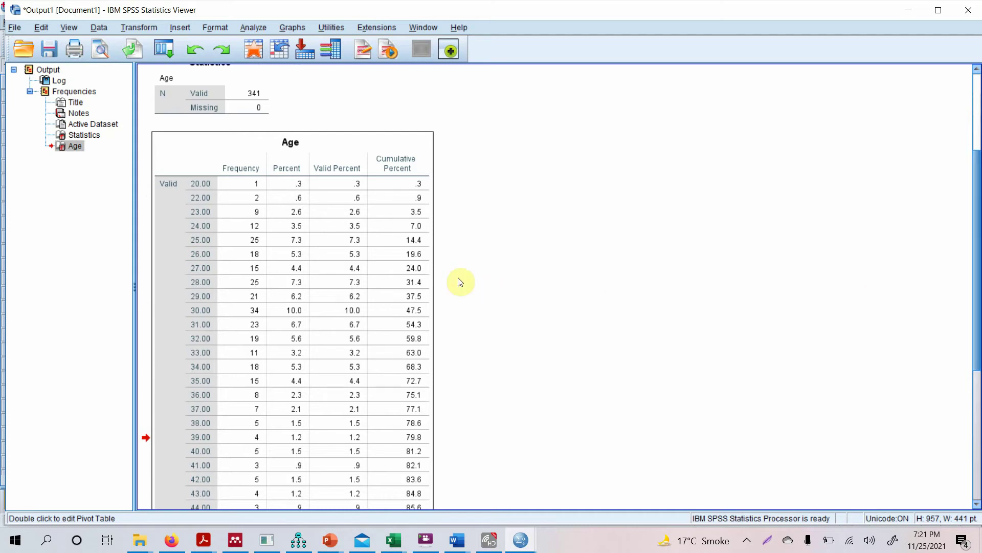
pyautogui.scroll(-2, 323, 154)
pyautogui.click(322, 150)
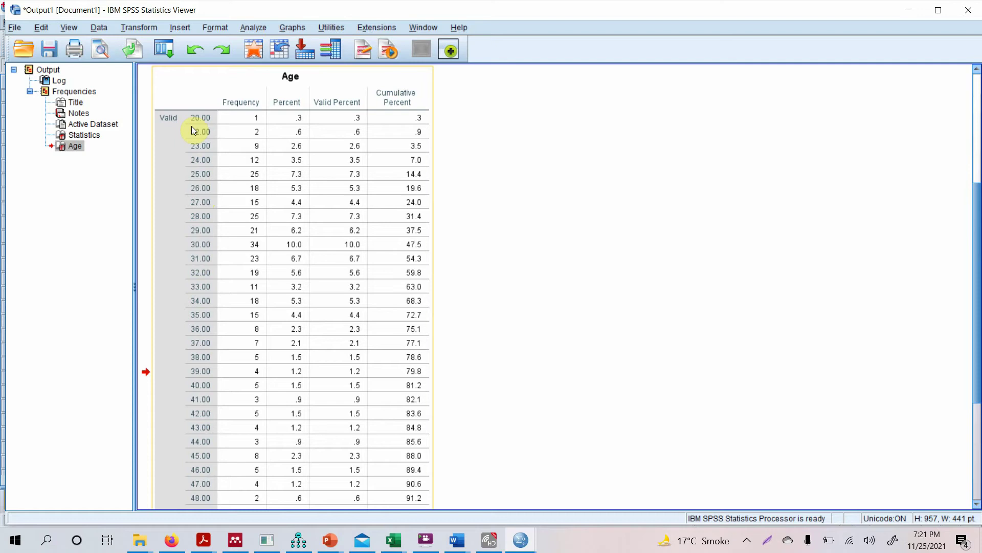
pyautogui.click(354, 194)
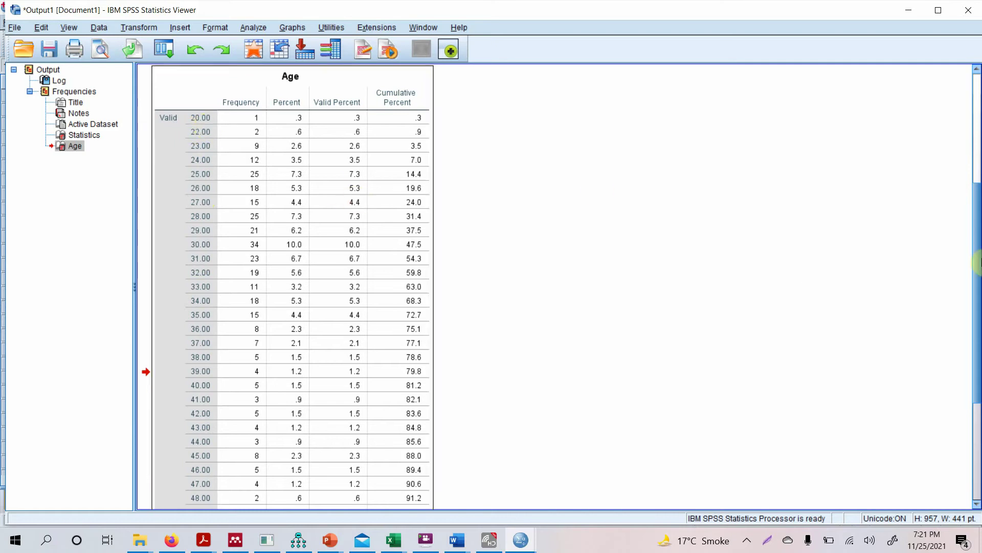
pyautogui.click(978, 386)
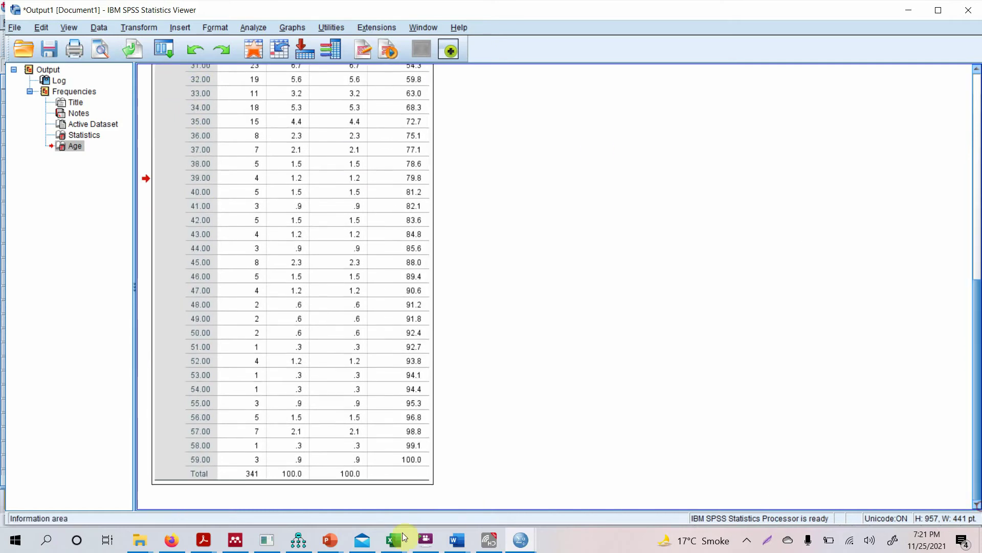
# Step: Bring up the Word thesis document and scroll below the gender figure
pyautogui.moveTo(256, 538)
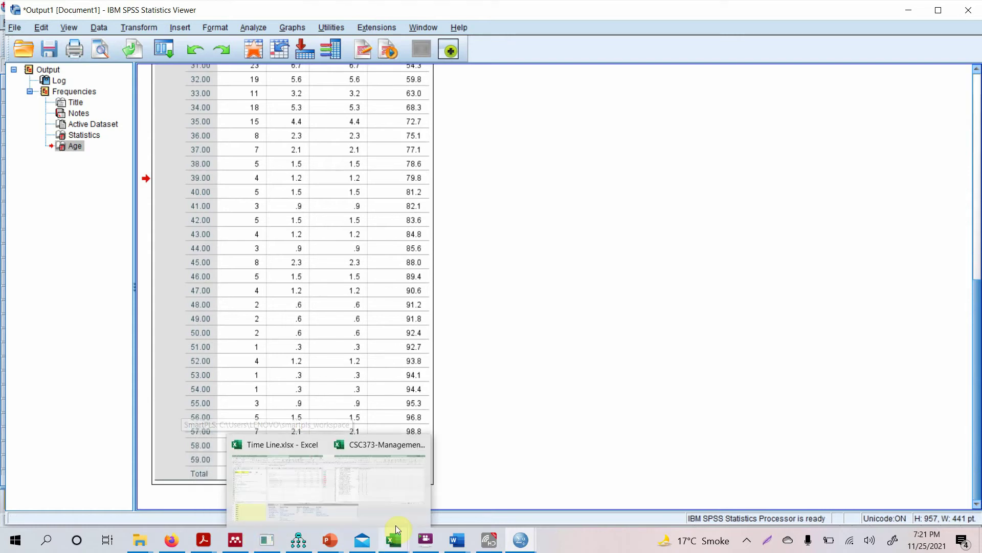
pyautogui.moveTo(453, 547)
pyautogui.click(499, 502)
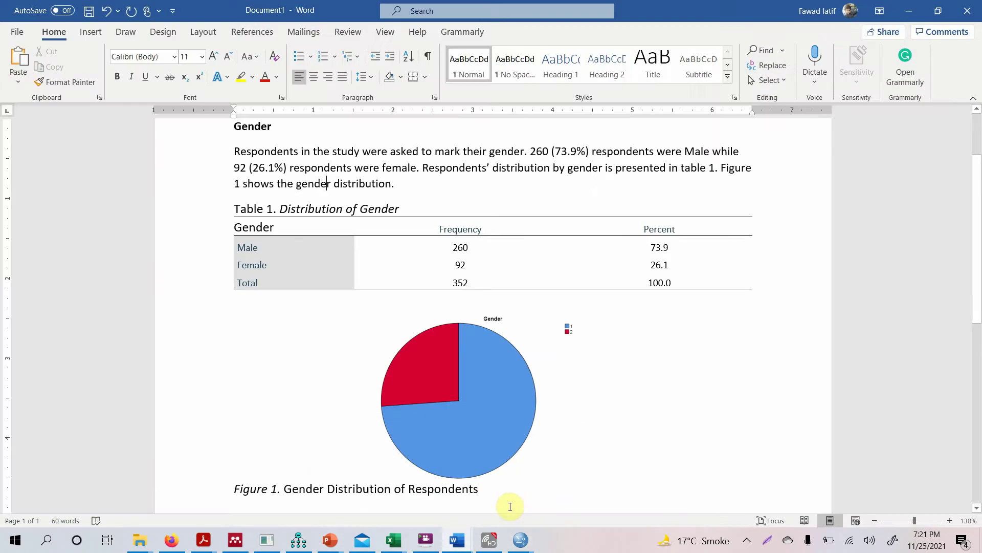
pyautogui.scroll(-1, 340, 496)
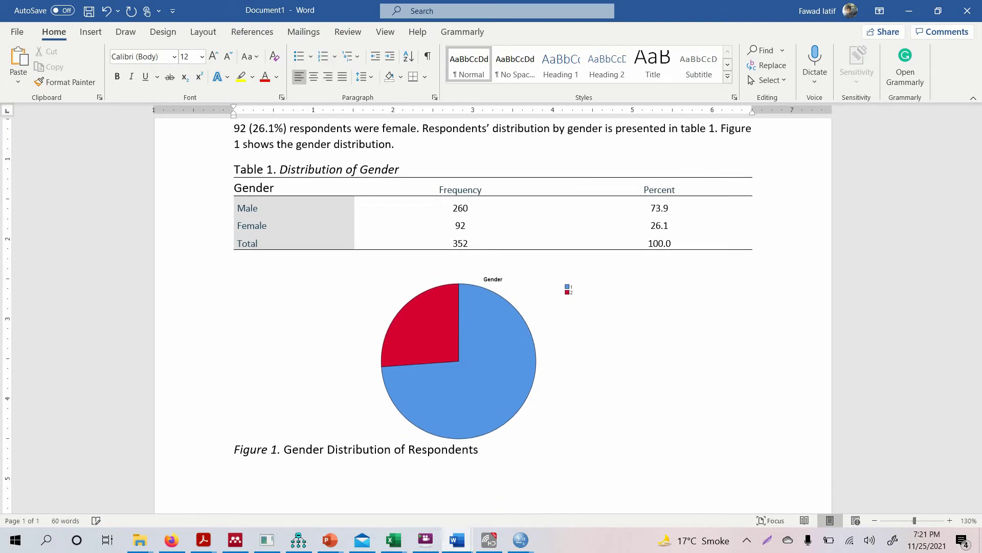
# Step: Type the age groups 20-29, 30-39, 40-49 and Over 49 on separate lines and select them
pyautogui.write('20-30')
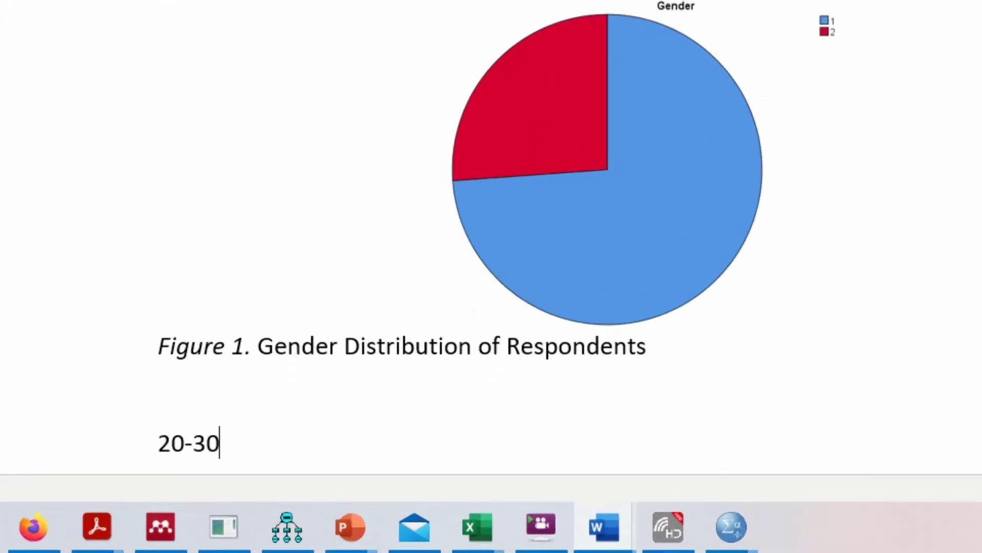
pyautogui.press('BackSpace')
pyautogui.press('BackSpace')
pyautogui.write('29')
pyautogui.press('Return')
pyautogui.write('30')
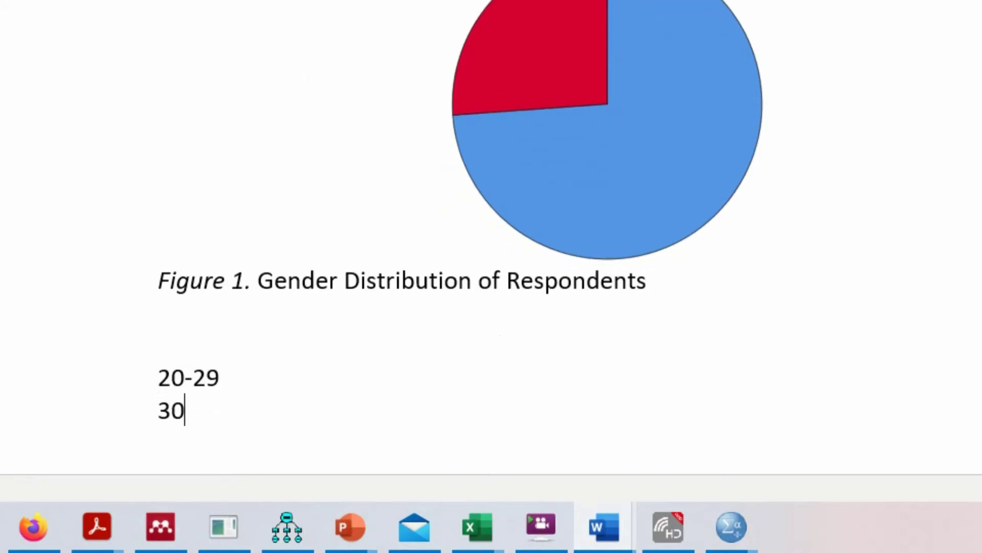
pyautogui.write('-39')
pyautogui.press('Return')
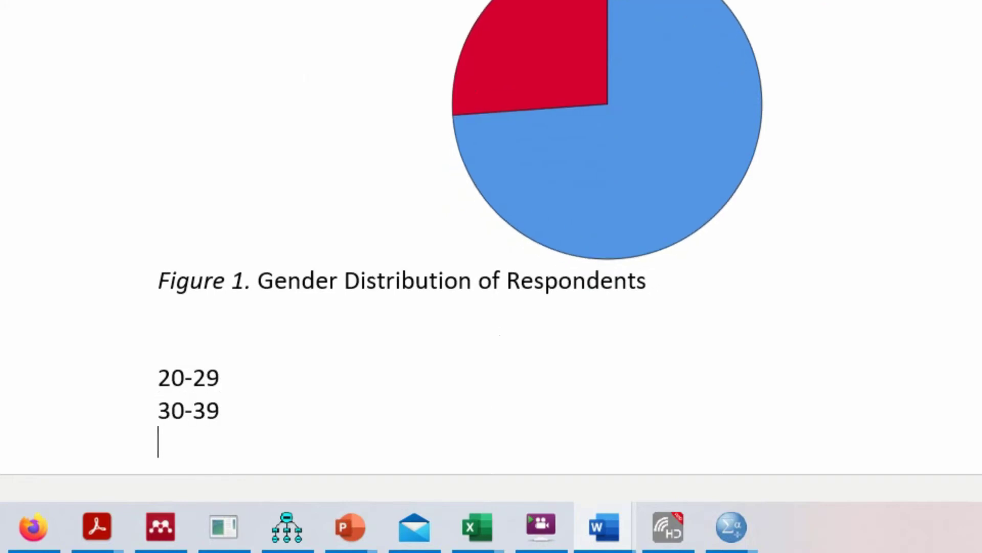
pyautogui.write('40-49')
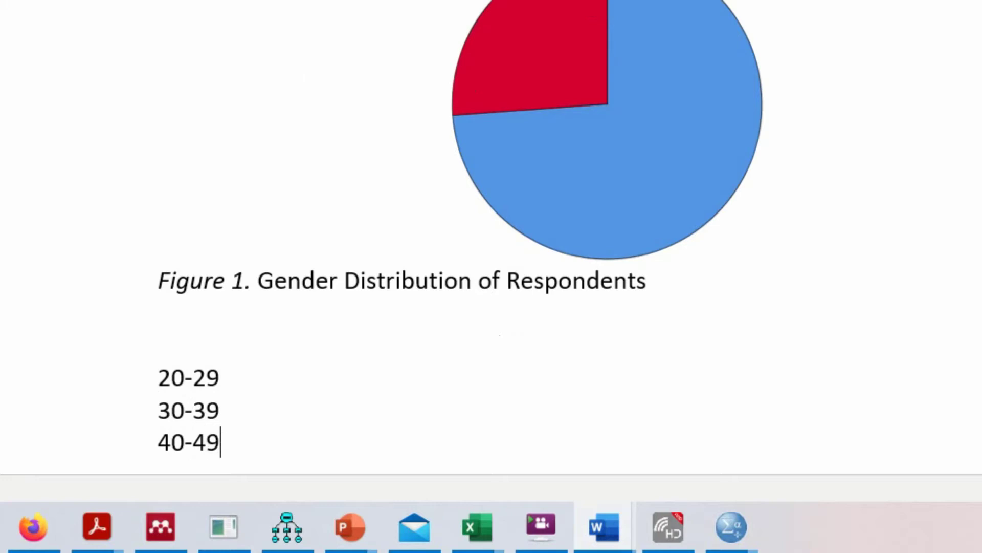
pyautogui.press('Return')
pyautogui.write('Over ')
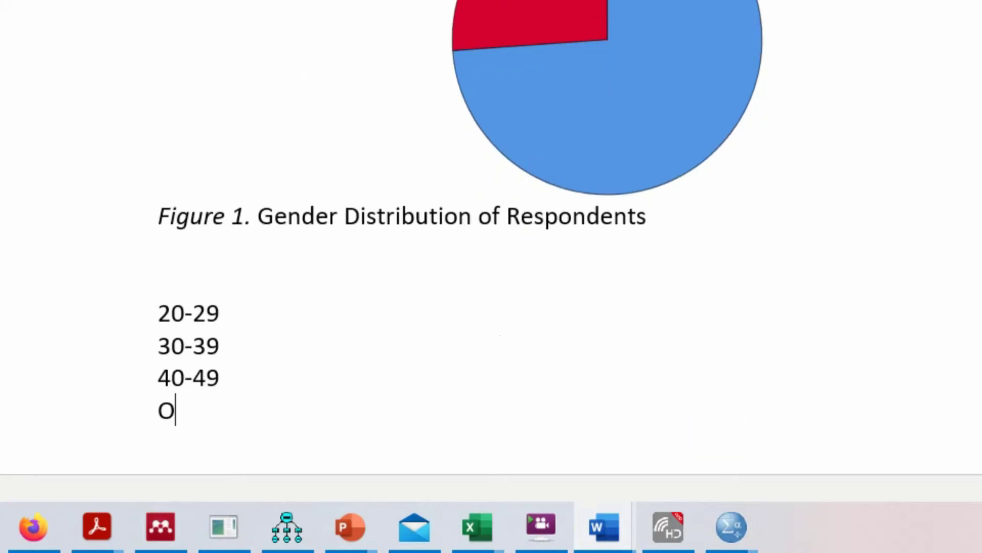
pyautogui.write('49')
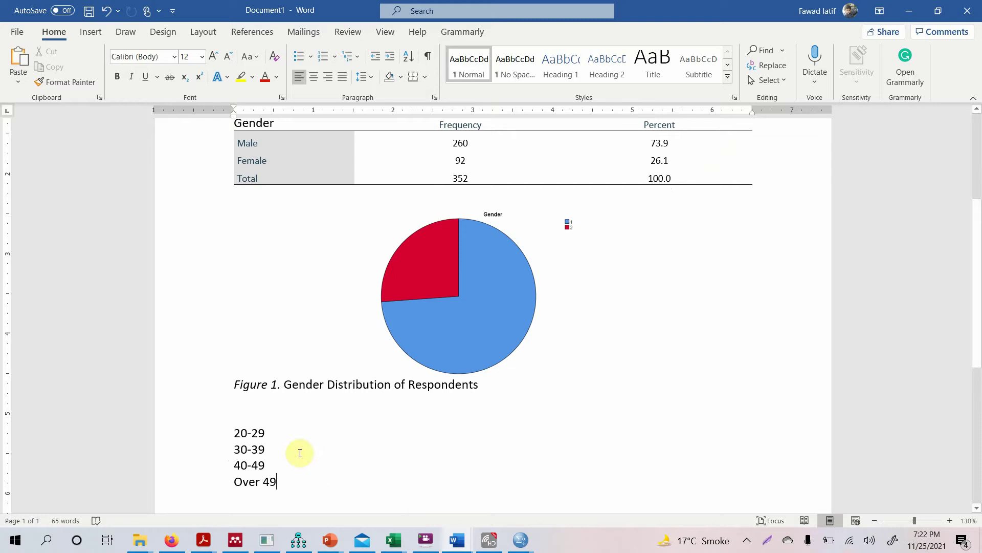
pyautogui.moveTo(235, 433); pyautogui.dragTo(347, 497)
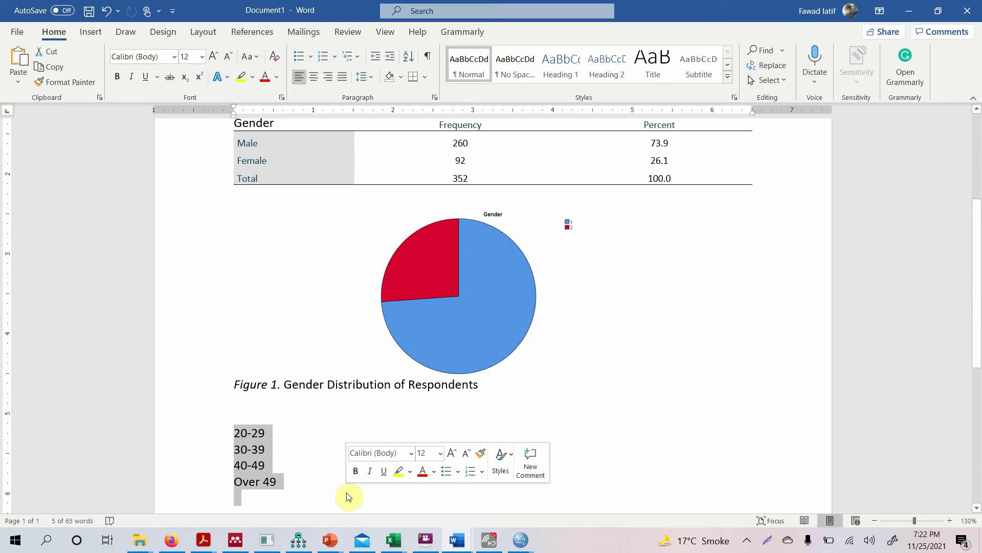
# Step: Recode Age into a different variable with the new output name Grp_Age
pyautogui.click(520, 540)
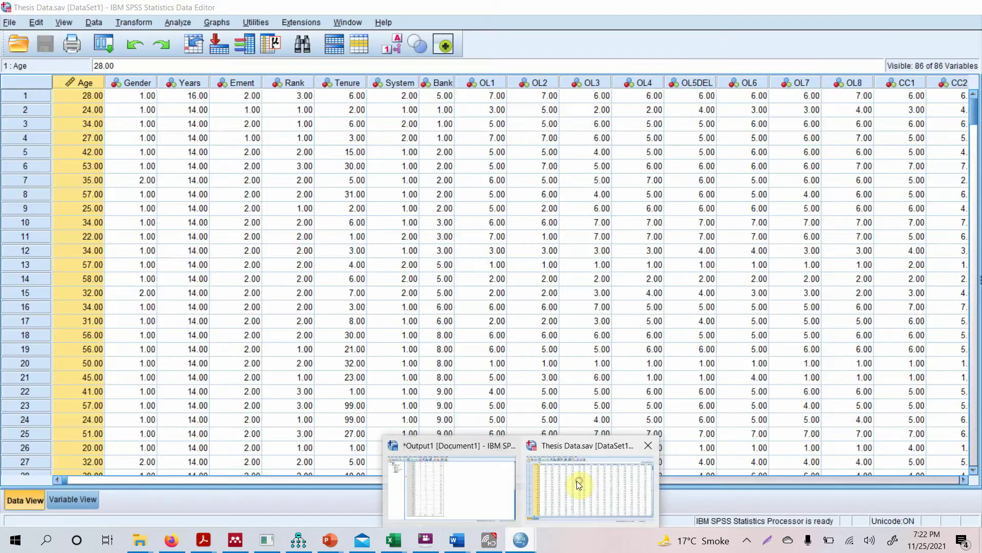
pyautogui.click(576, 480)
pyautogui.click(134, 21)
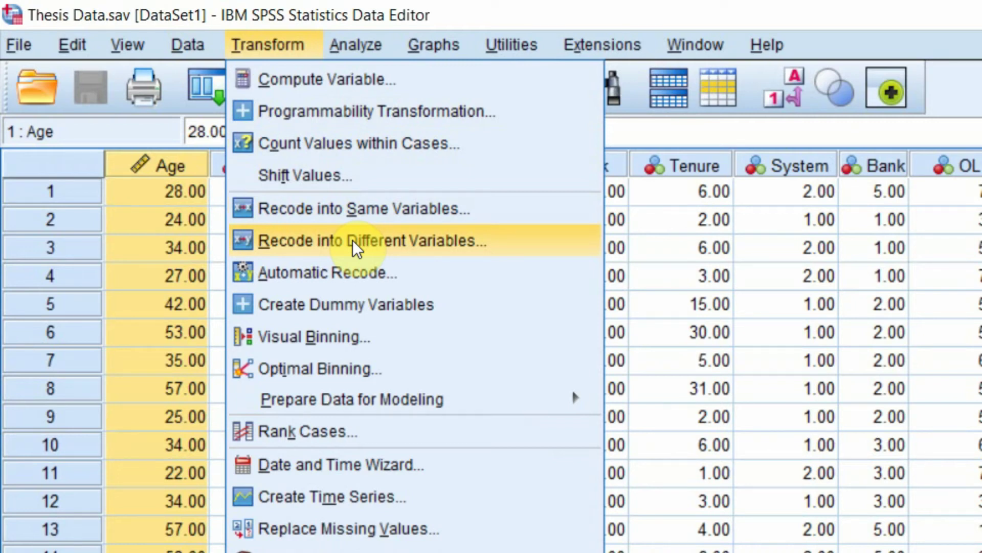
pyautogui.click(504, 245)
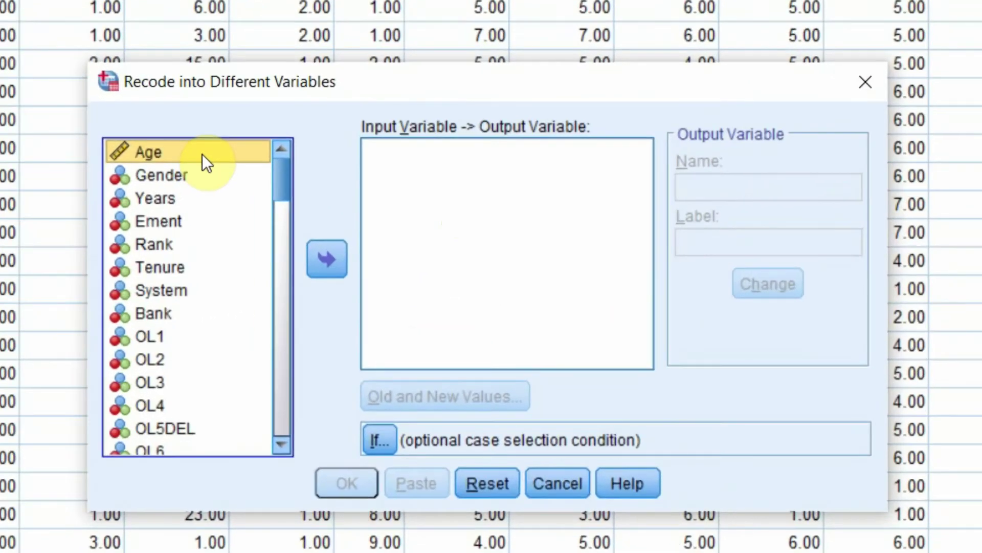
pyautogui.click(353, 197)
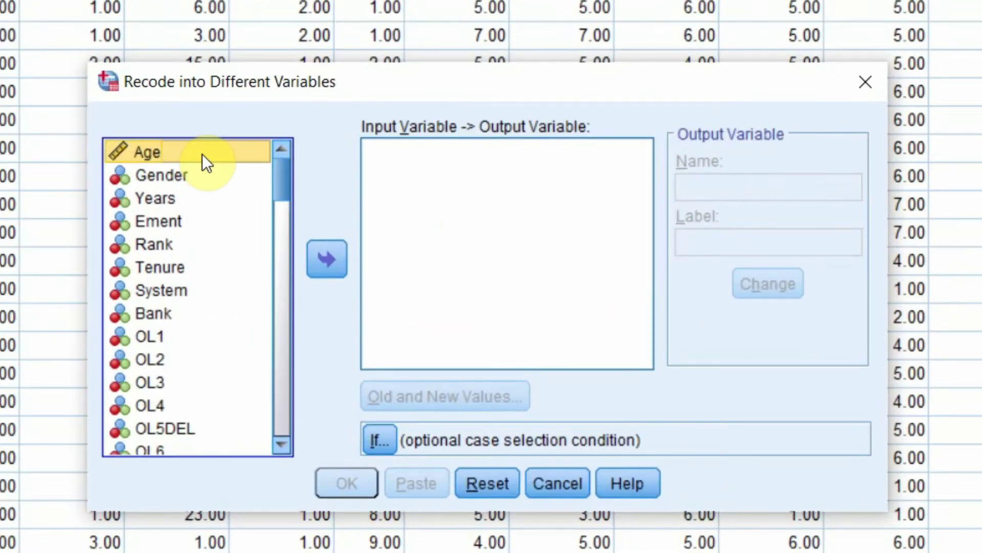
pyautogui.click(324, 259)
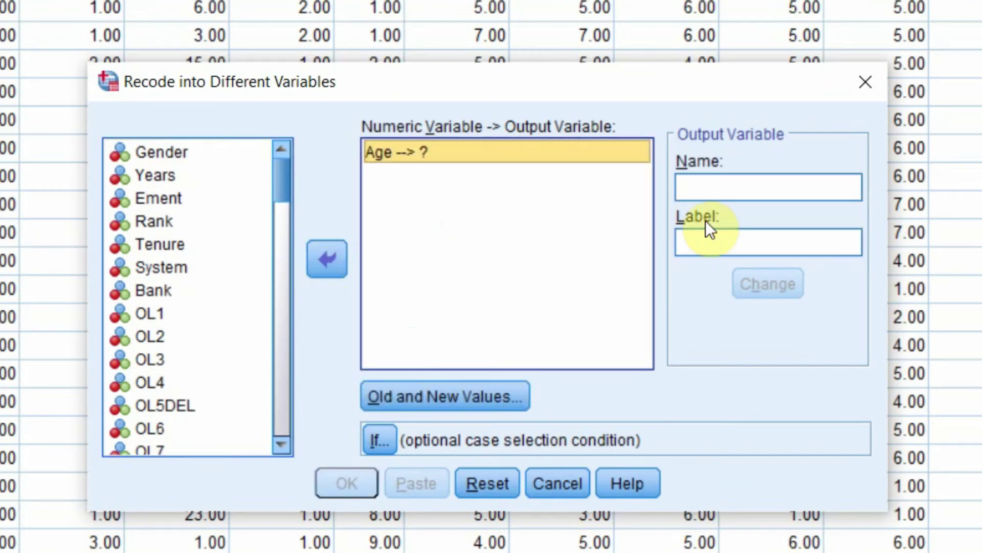
pyautogui.click(716, 184)
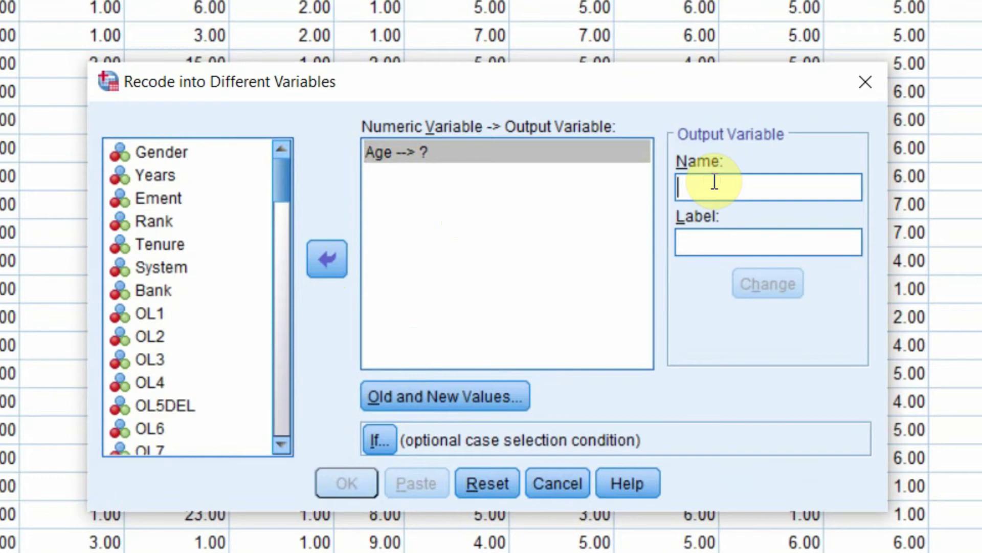
pyautogui.write('Grp_Age')
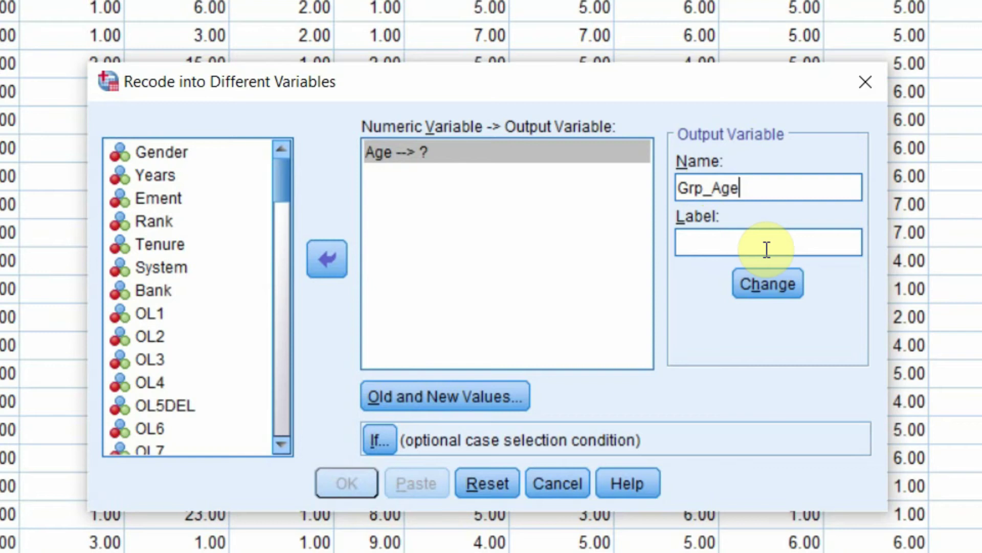
pyautogui.click(766, 282)
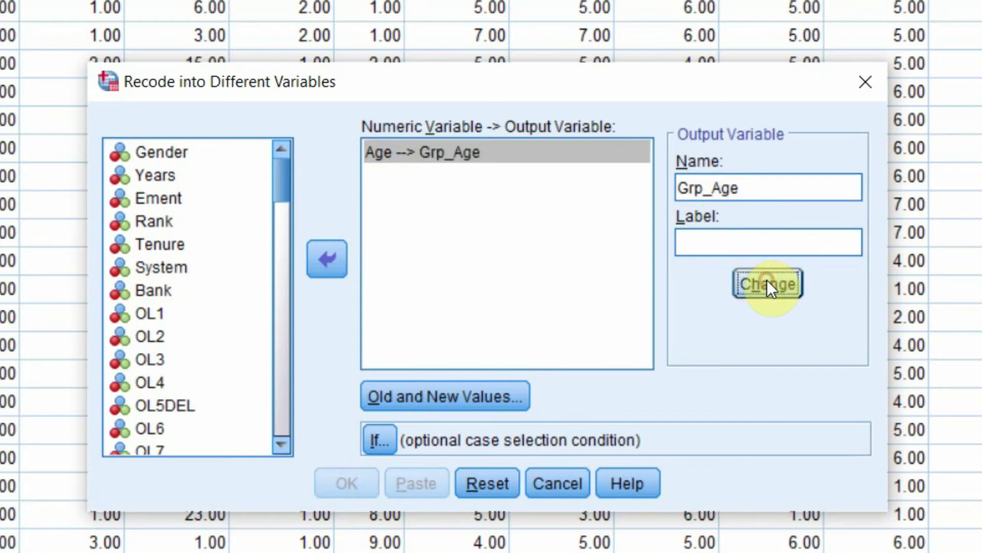
pyautogui.click(466, 392)
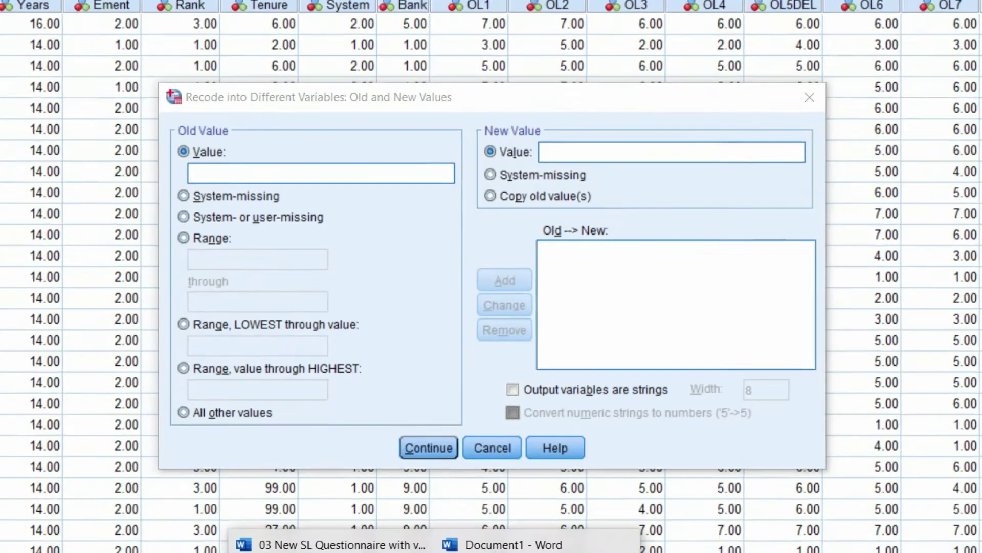
# Step: Check the age groups listed in the Word document, then return to SPSS
pyautogui.moveTo(457, 540)
pyautogui.click(514, 491)
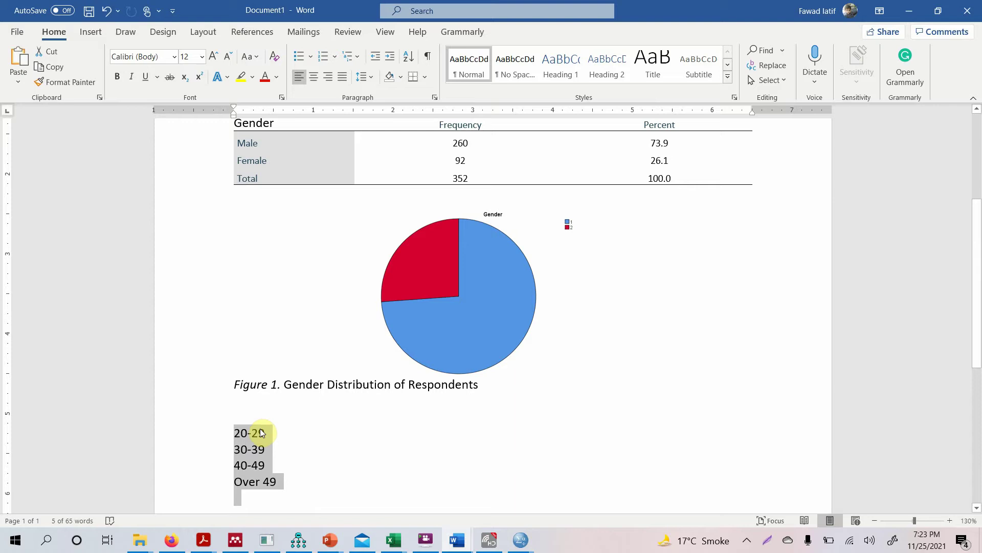
pyautogui.click(520, 540)
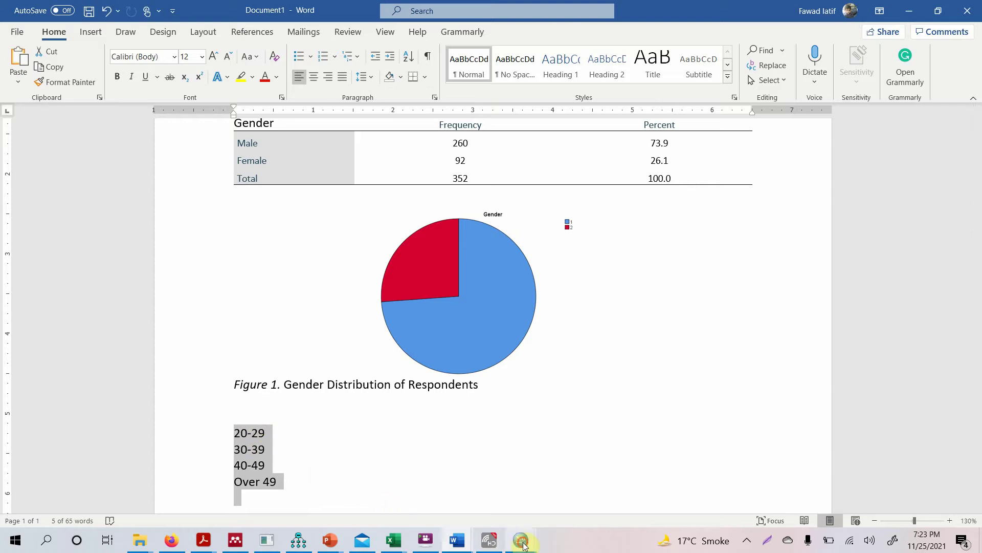
pyautogui.click(547, 483)
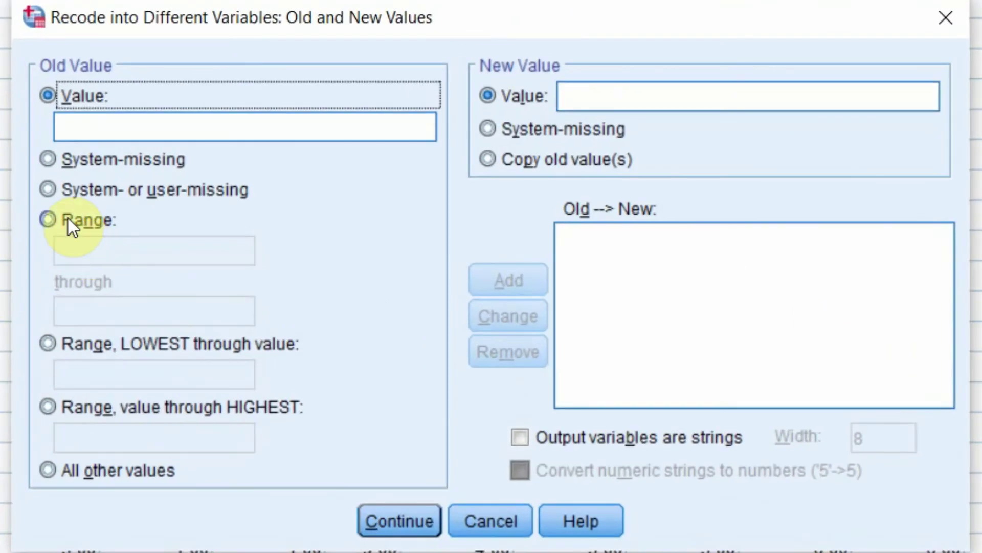
# Step: Add recode rules 20 thru 29 → 1 and 30 thru 39 → 2
pyautogui.click(67, 217)
pyautogui.click(79, 252)
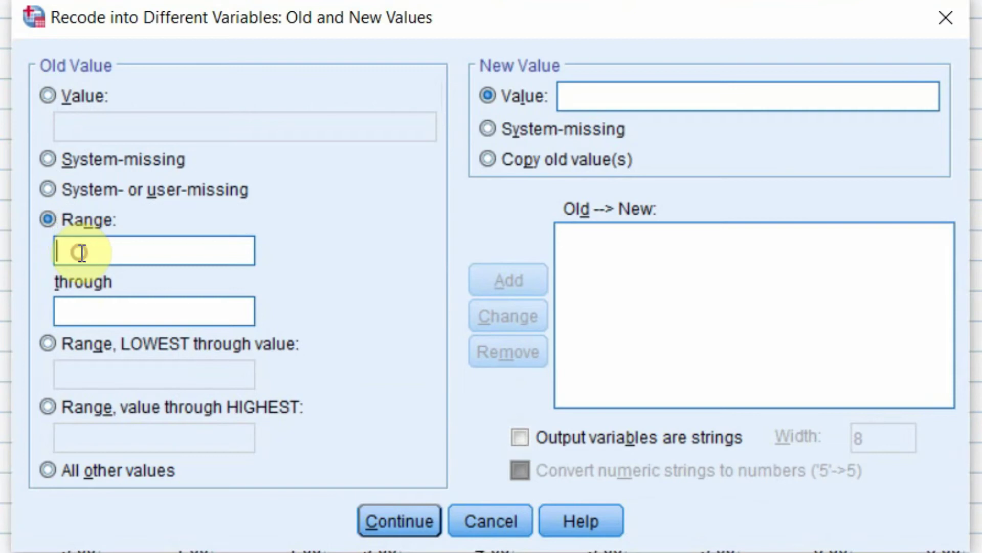
pyautogui.write('20')
pyautogui.click(100, 301)
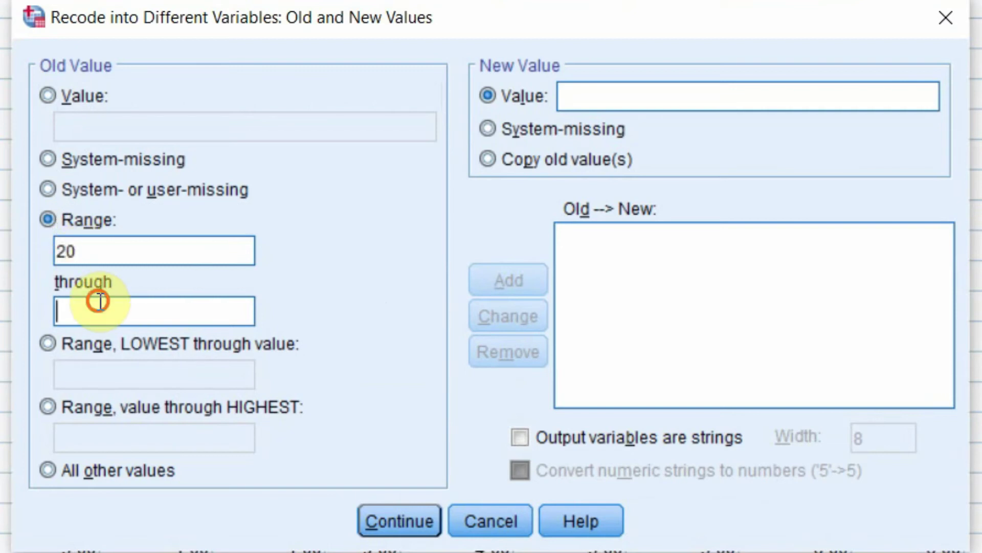
pyautogui.write('29')
pyautogui.click(631, 99)
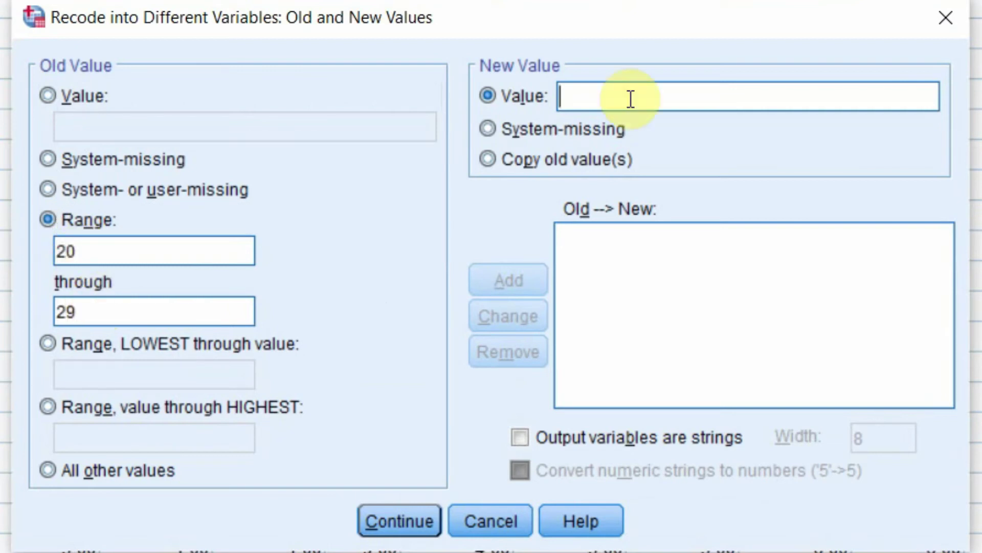
pyautogui.write('1')
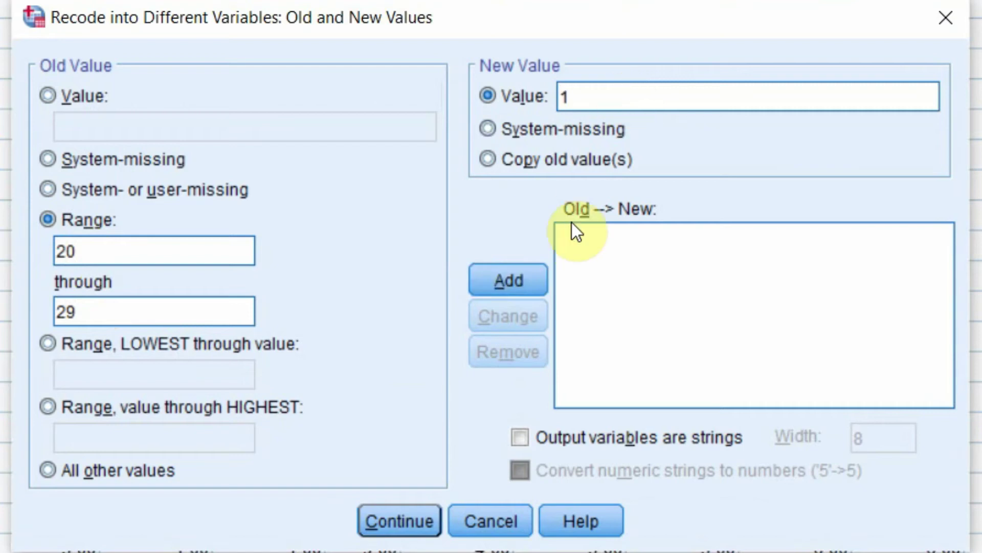
pyautogui.click(506, 281)
pyautogui.click(233, 248)
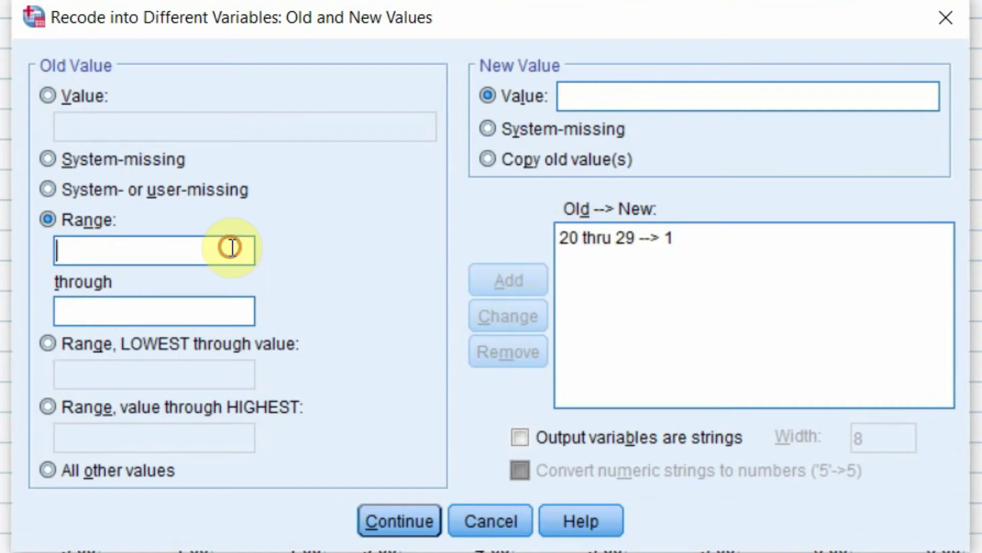
pyautogui.write('30')
pyautogui.click(218, 306)
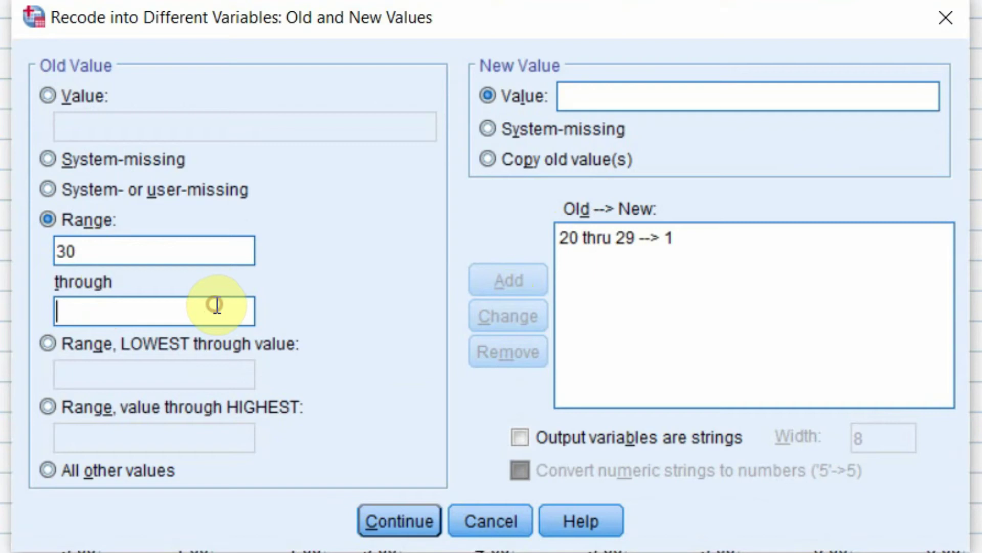
pyautogui.write('39')
pyautogui.click(657, 95)
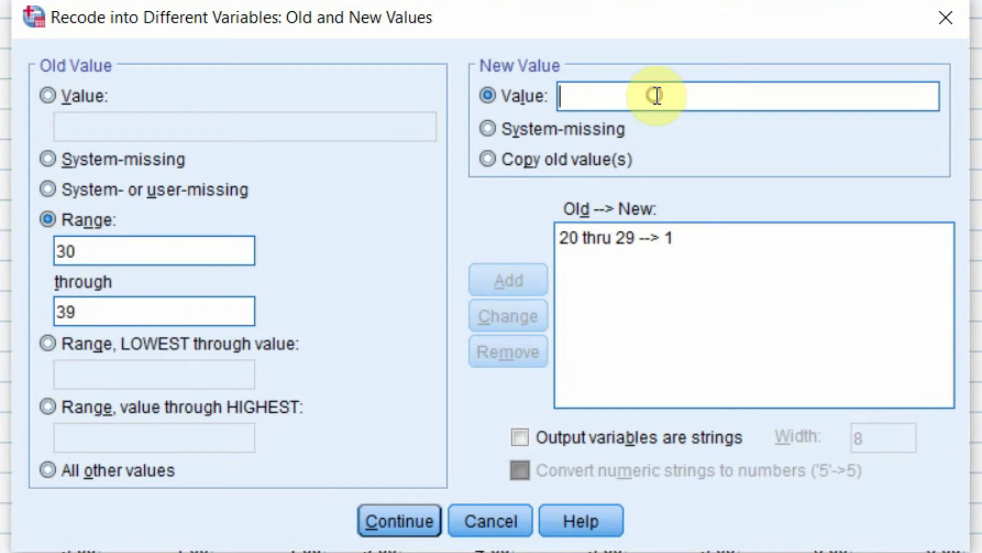
pyautogui.write('2')
pyautogui.click(524, 276)
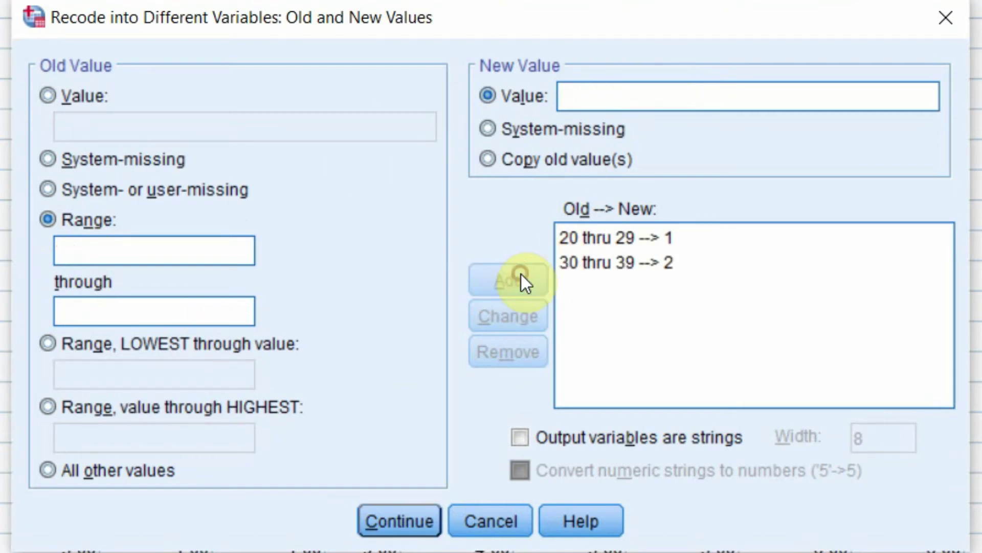
# Step: Add the recode rule 40 thru 49 → 3
pyautogui.click(208, 240)
pyautogui.write('40')
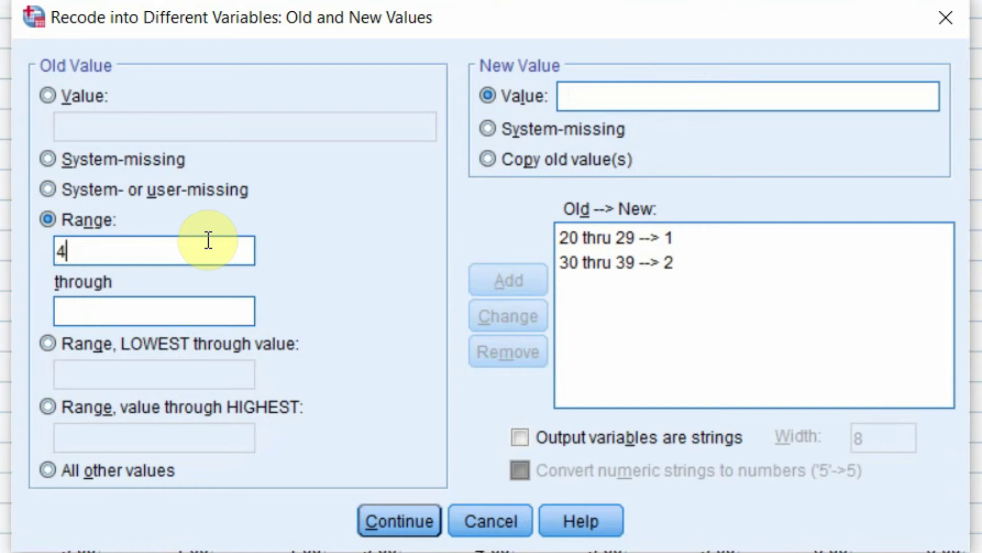
pyautogui.click(185, 312)
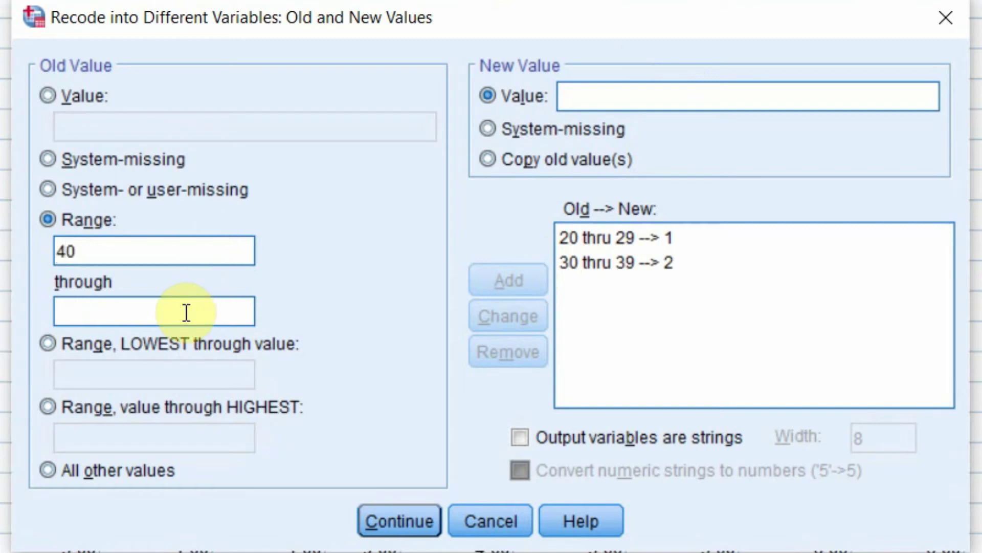
pyautogui.write('49')
pyautogui.click(660, 102)
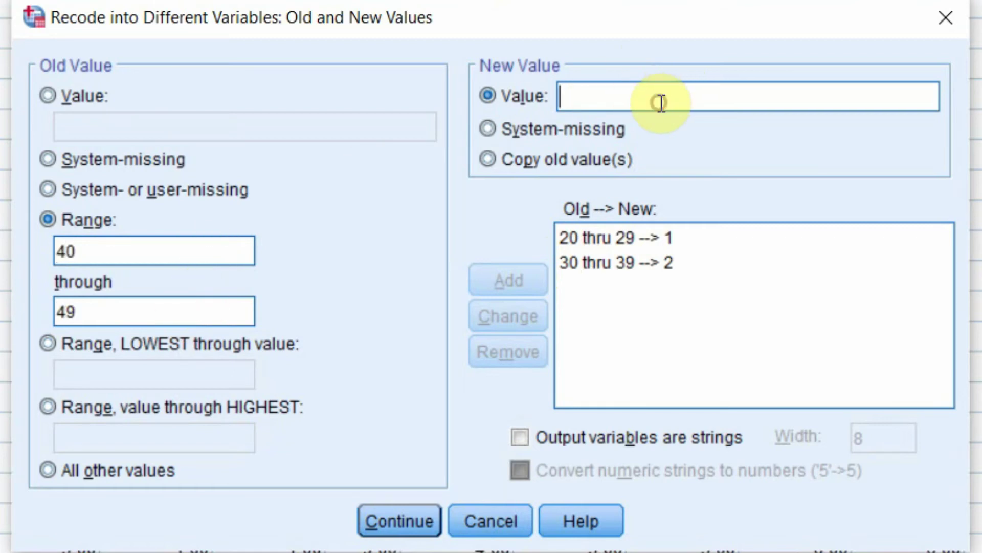
pyautogui.write('3')
pyautogui.click(532, 289)
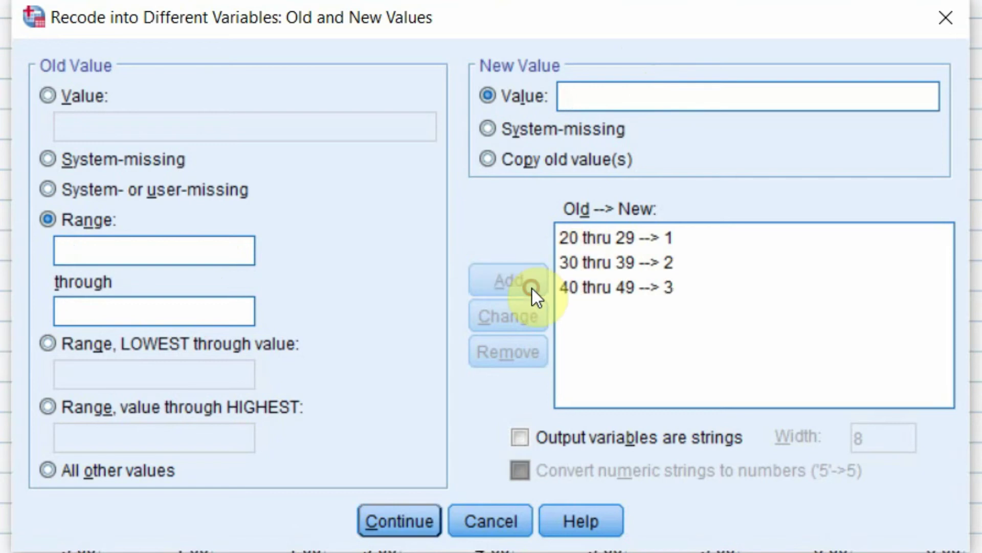
# Step: Add the rule 50 thru Highest → 4 and confirm the old-to-new value mapping
pyautogui.click(117, 404)
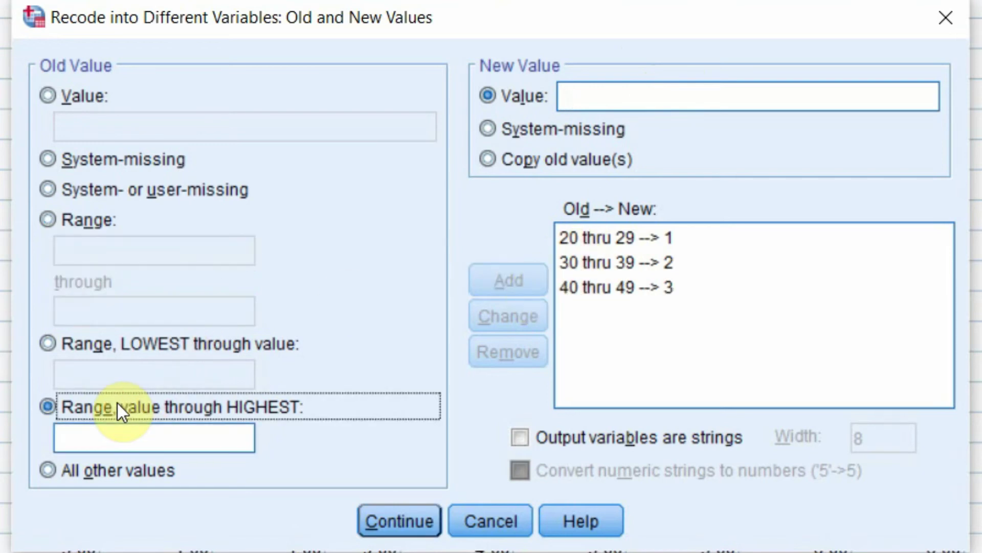
pyautogui.click(128, 436)
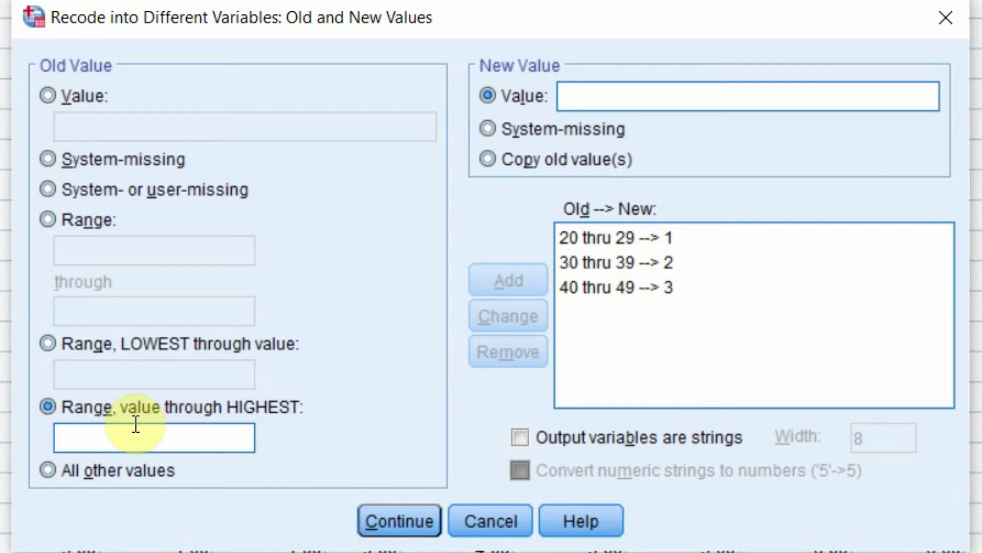
pyautogui.write('50')
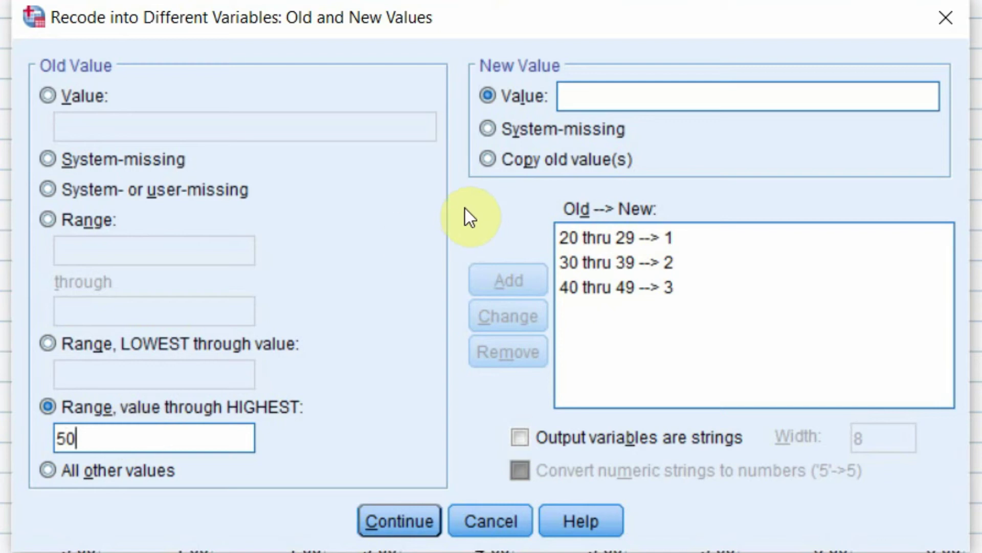
pyautogui.click(585, 96)
pyautogui.write('4')
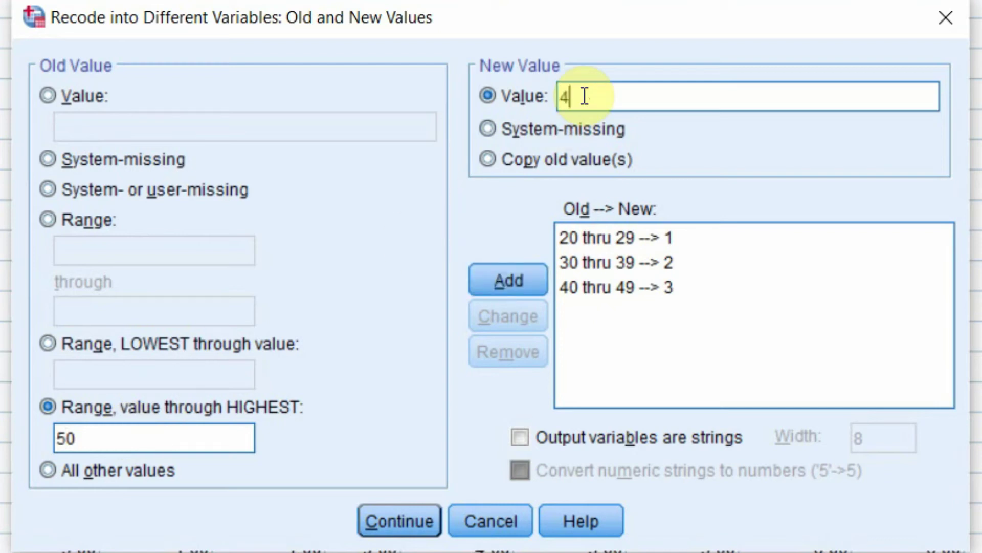
pyautogui.click(500, 281)
pyautogui.click(422, 524)
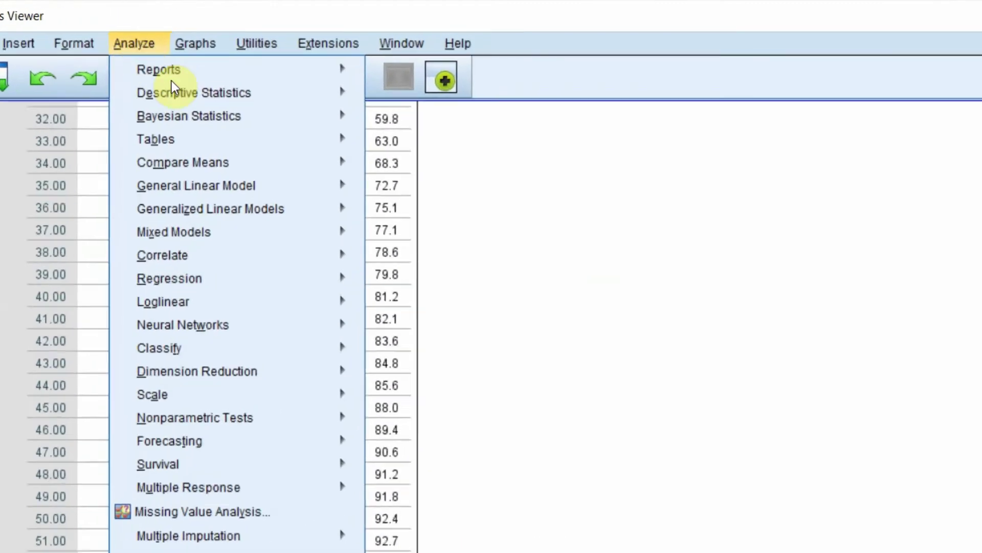
# Step: Tabulate Grp_Age alone in Frequencies, taking Age out of the variable list
pyautogui.moveTo(336, 68)
pyautogui.click(421, 68)
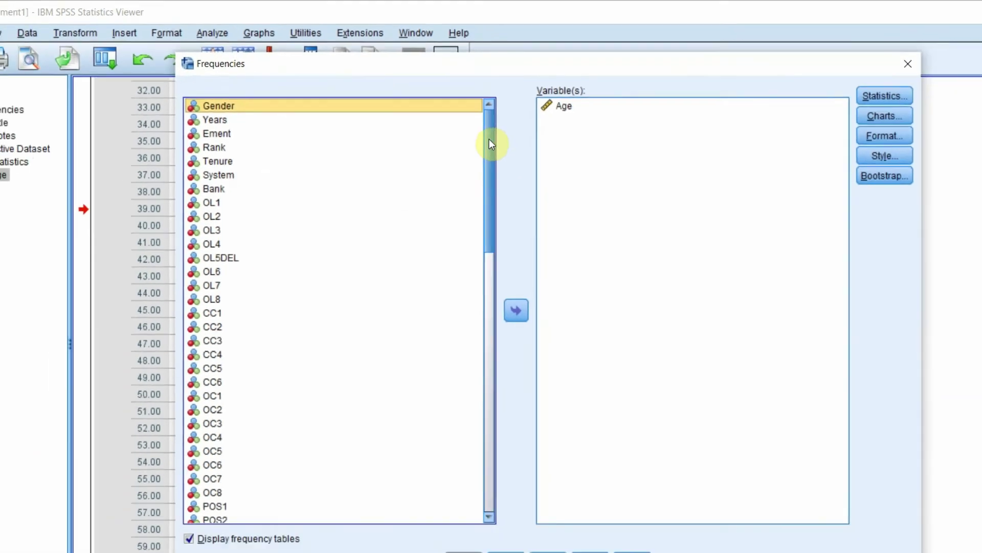
pyautogui.scroll(-15, 370, 330)
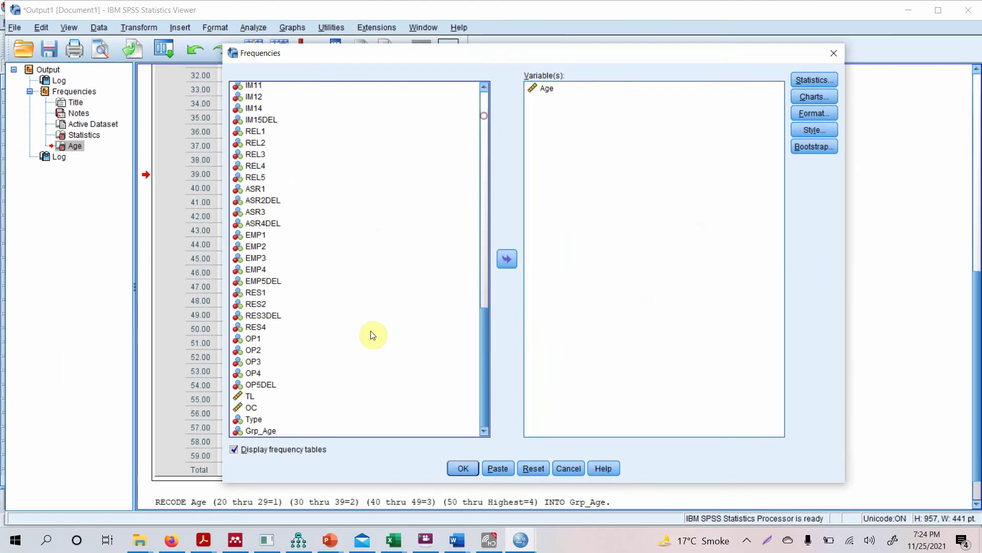
pyautogui.click(271, 431)
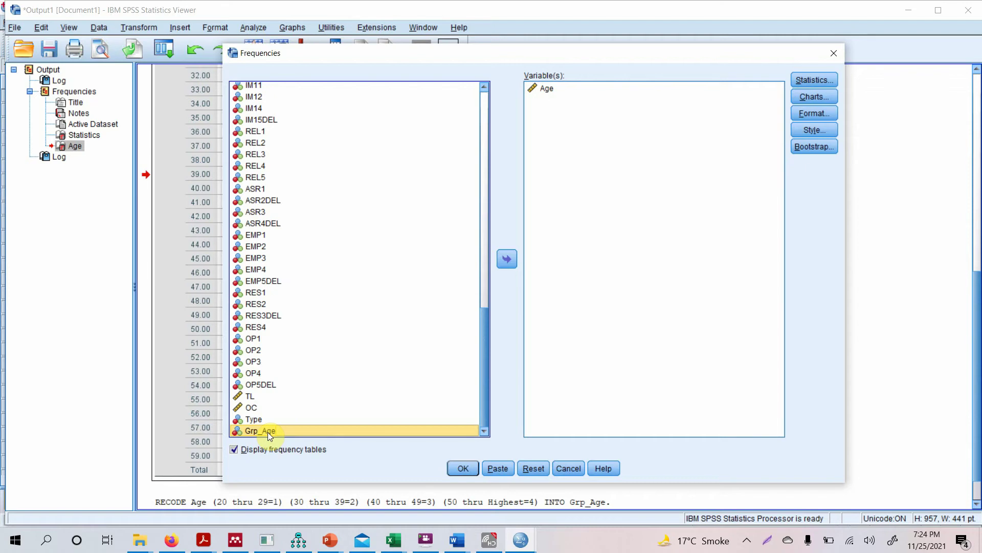
pyautogui.click(509, 256)
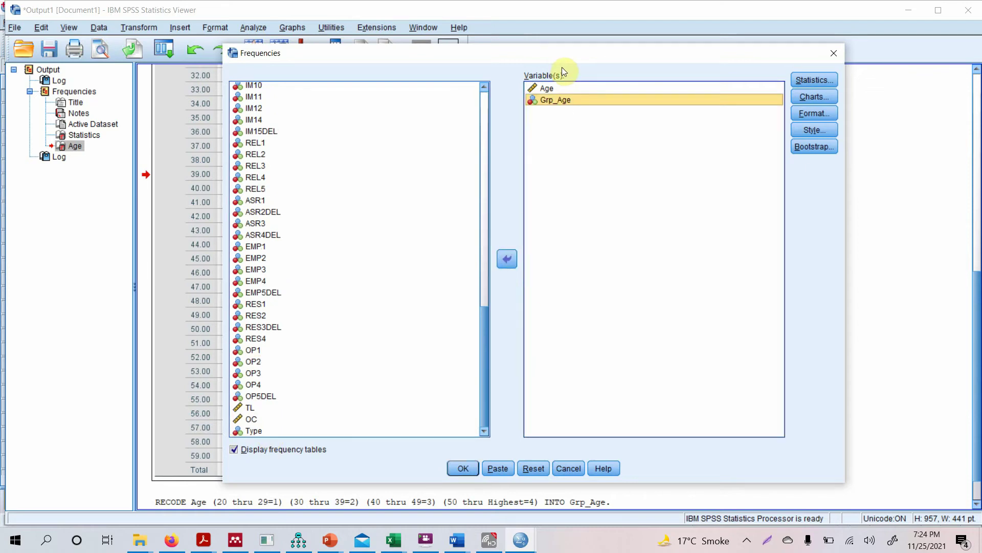
pyautogui.click(547, 88)
pyautogui.click(506, 258)
pyautogui.click(454, 465)
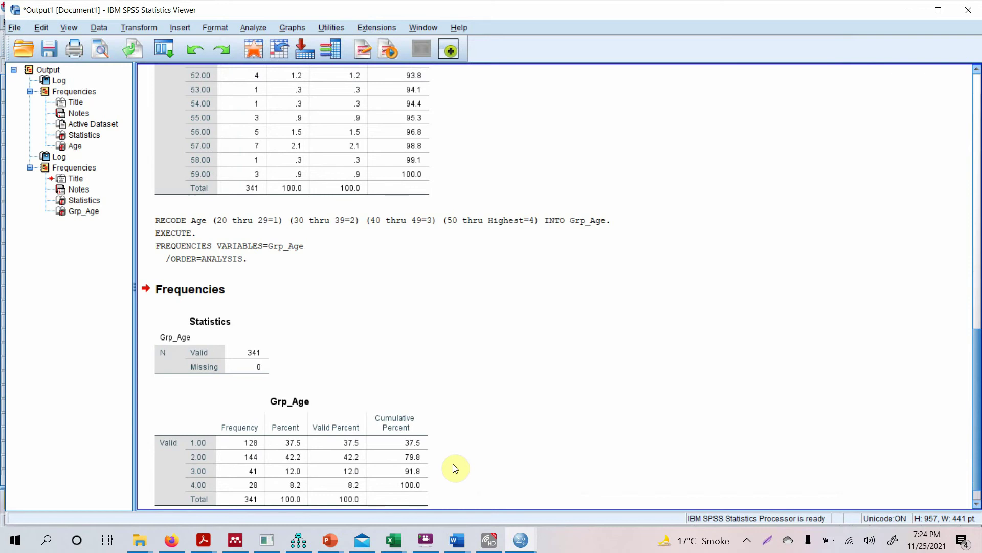
pyautogui.click(340, 417)
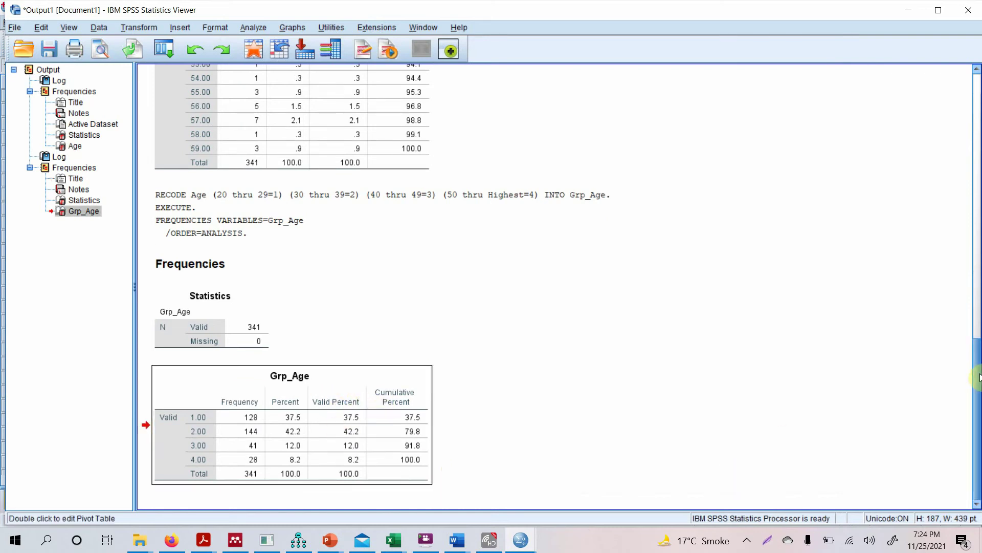
pyautogui.moveTo(978, 377); pyautogui.dragTo(979, 213)
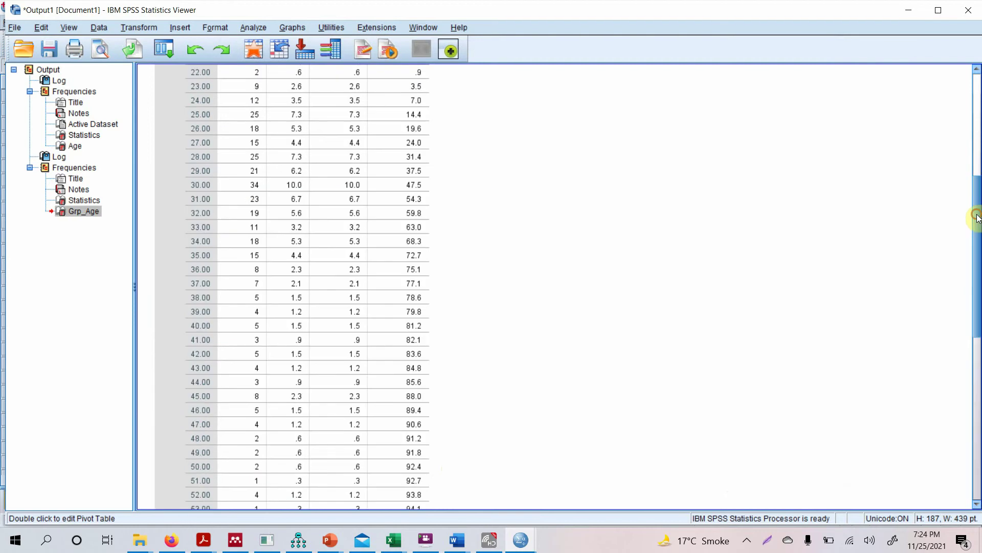
pyautogui.click(428, 256)
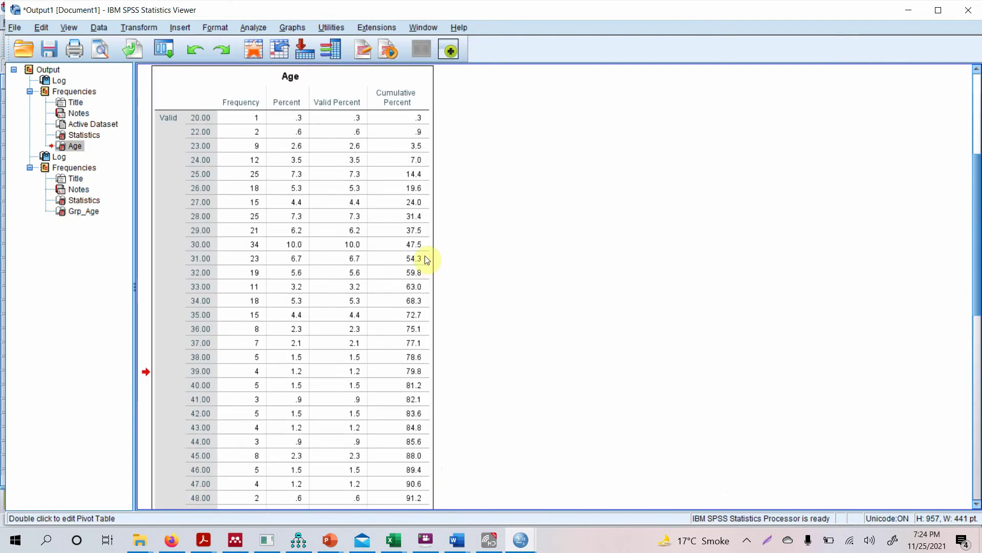
pyautogui.click(978, 388)
pyautogui.scroll(-2, 953, 467)
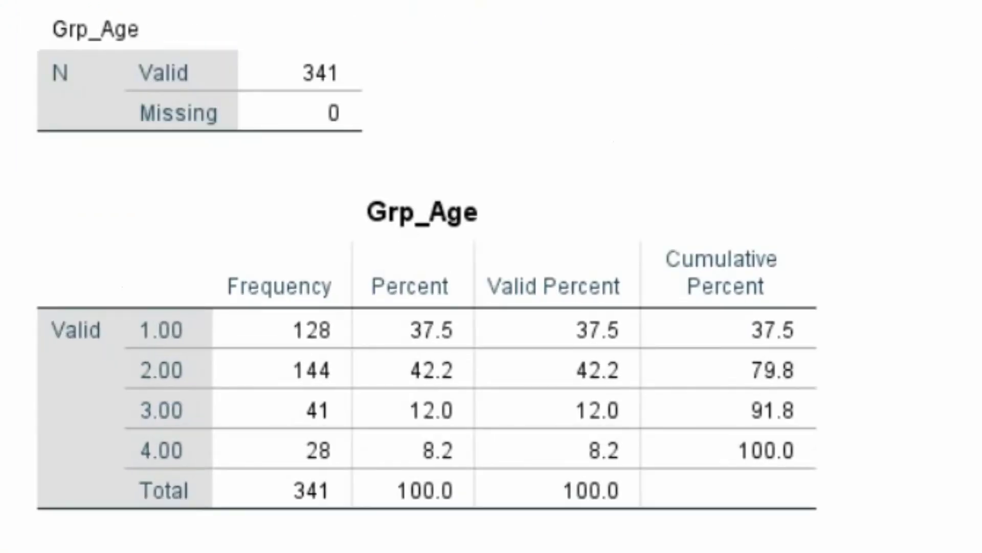
pyautogui.click(137, 407)
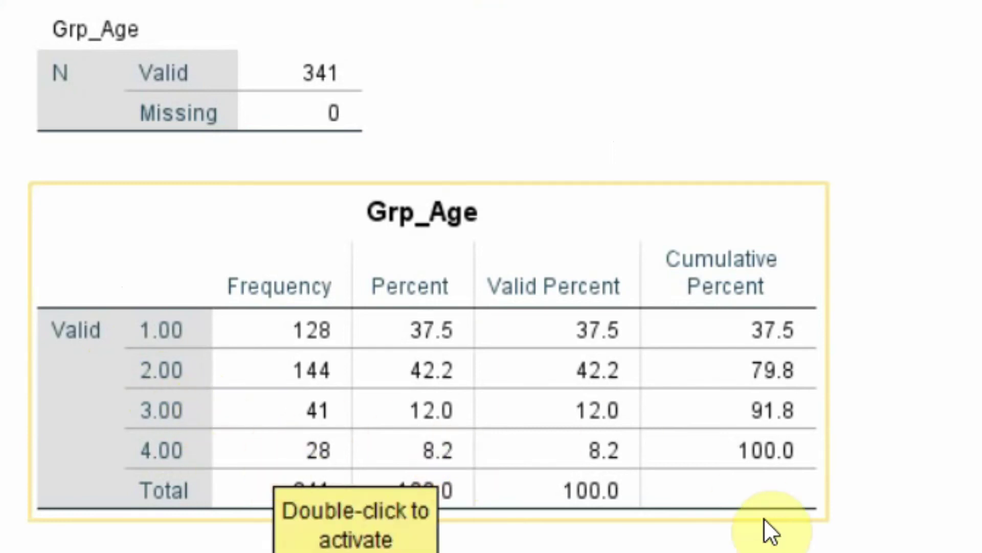
pyautogui.click(770, 540)
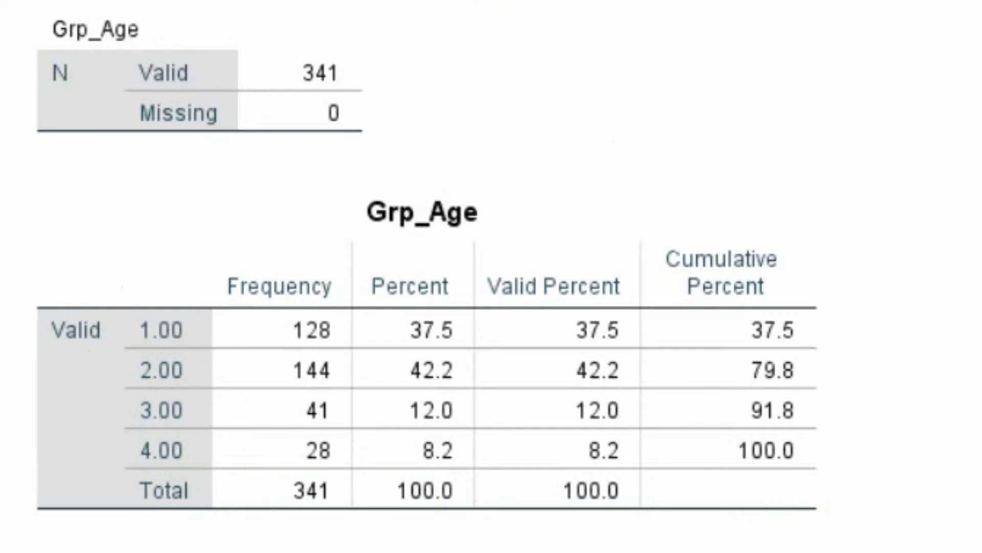
# Step: Show the Thesis Data variable definitions and scroll down to Grp_Age at row 87
pyautogui.moveTo(520, 540)
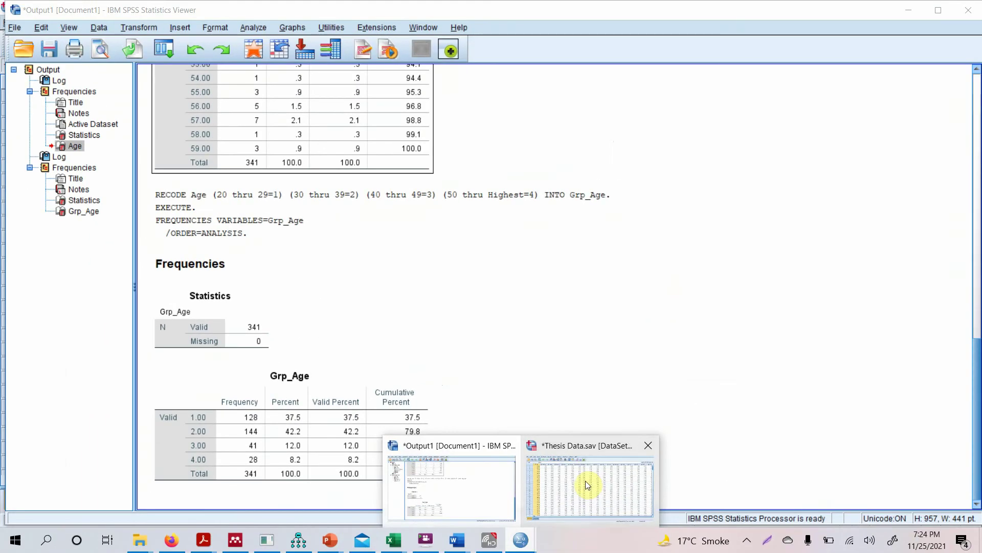
pyautogui.click(587, 485)
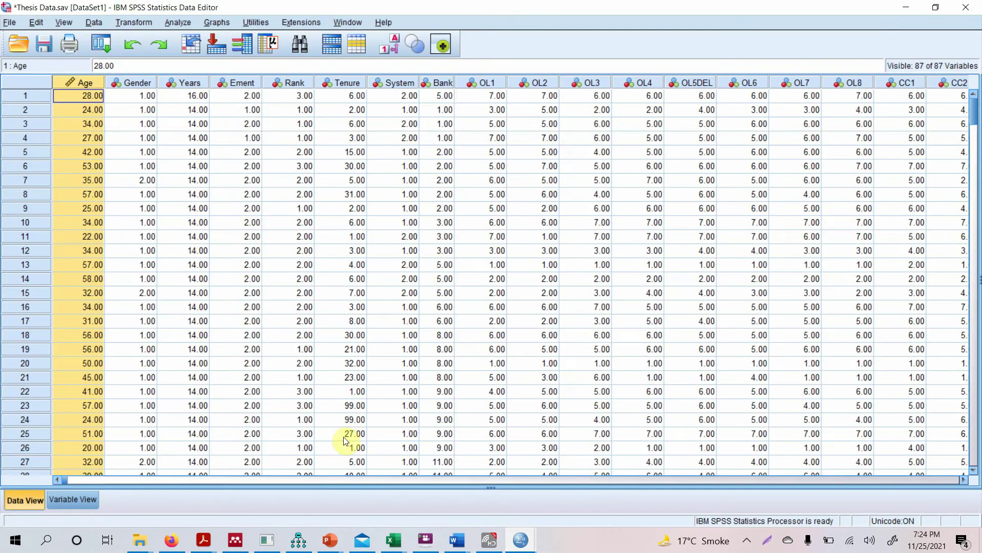
pyautogui.click(79, 497)
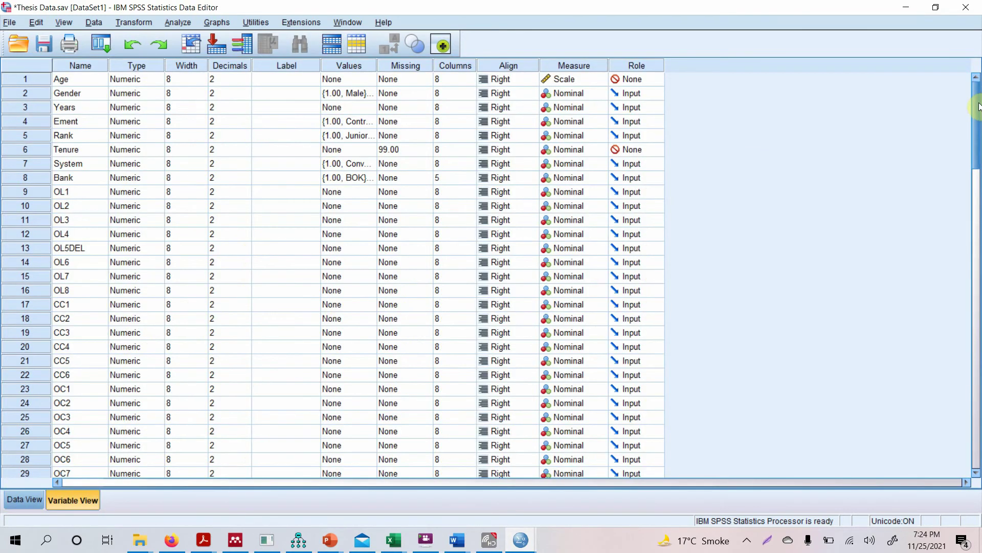
pyautogui.moveTo(979, 106); pyautogui.dragTo(978, 369)
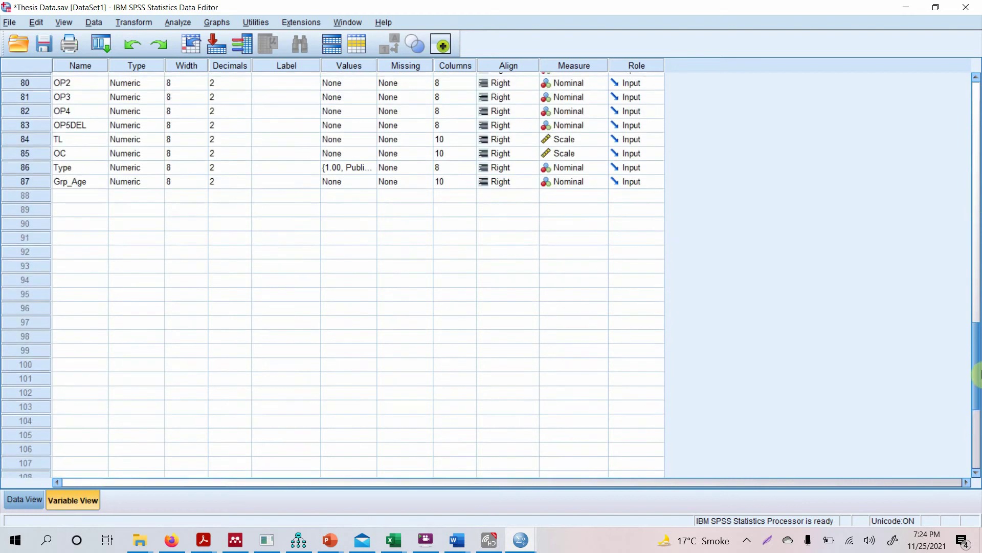
# Step: Give Grp_Age value labels 1 = 20-29 and 2 = 30-39
pyautogui.click(363, 182)
pyautogui.click(366, 183)
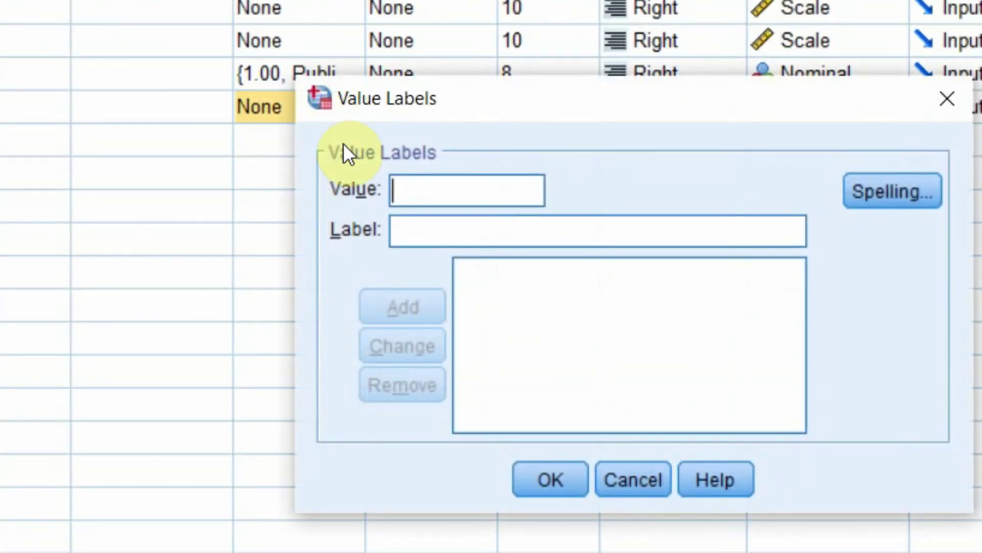
pyautogui.write('1')
pyautogui.press('Tab')
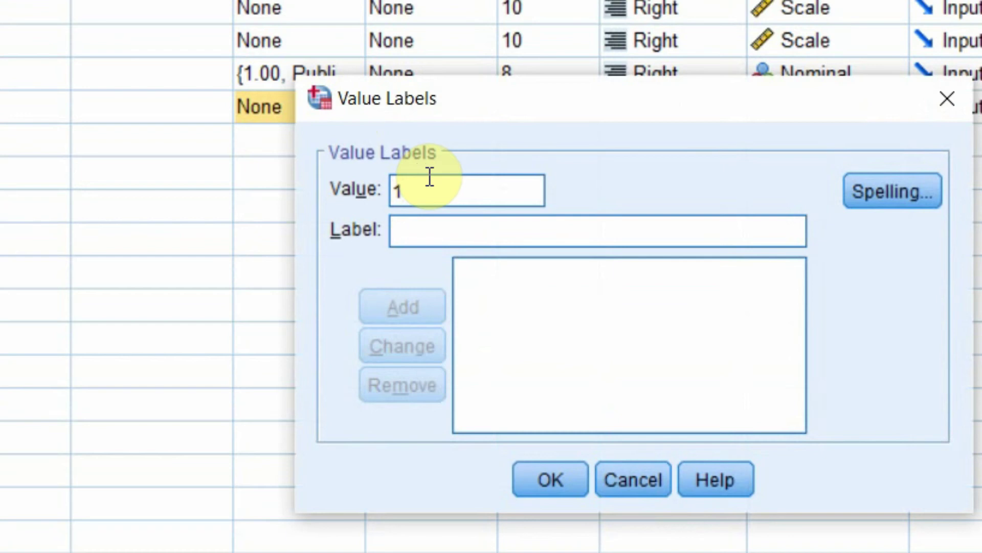
pyautogui.write('20-29')
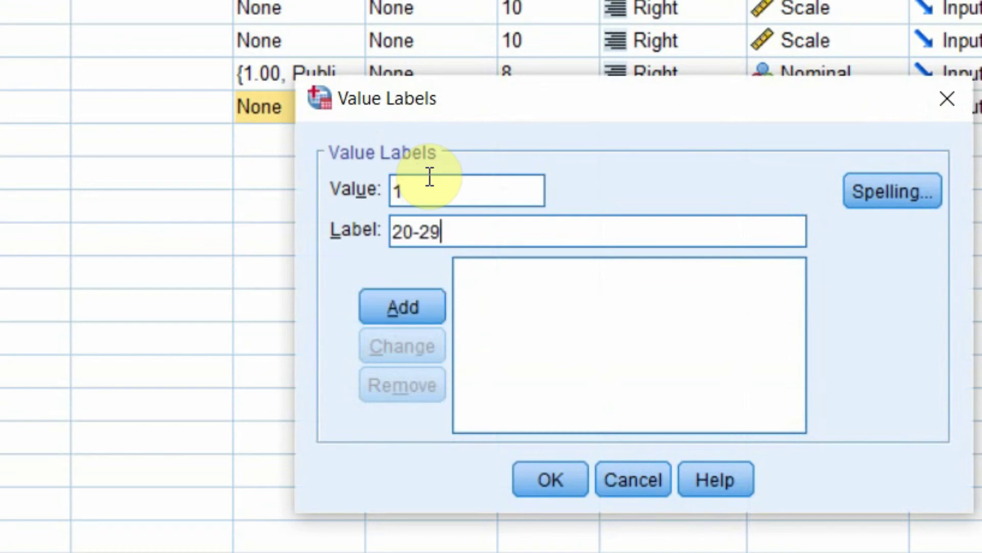
pyautogui.click(398, 310)
pyautogui.write('2')
pyautogui.press('Tab')
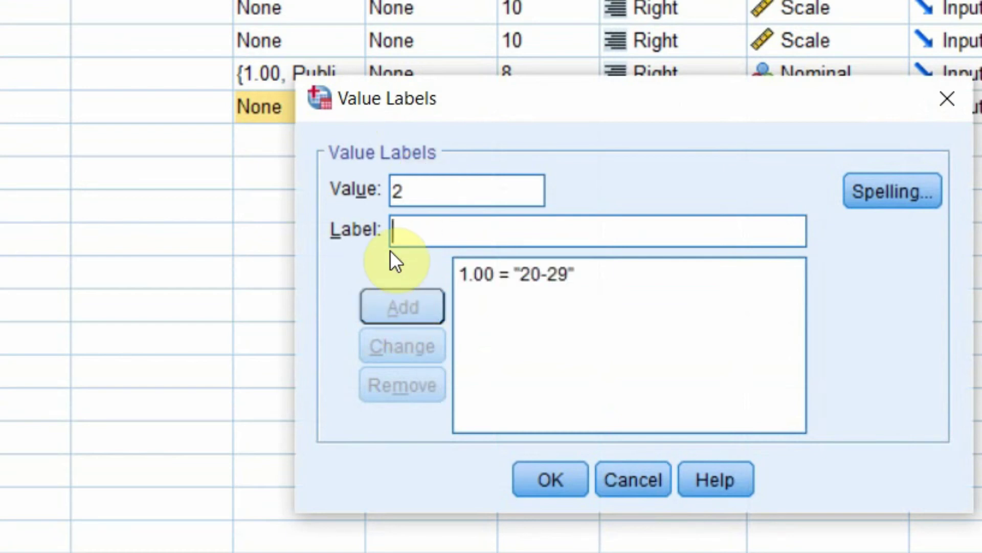
pyautogui.write('30-39')
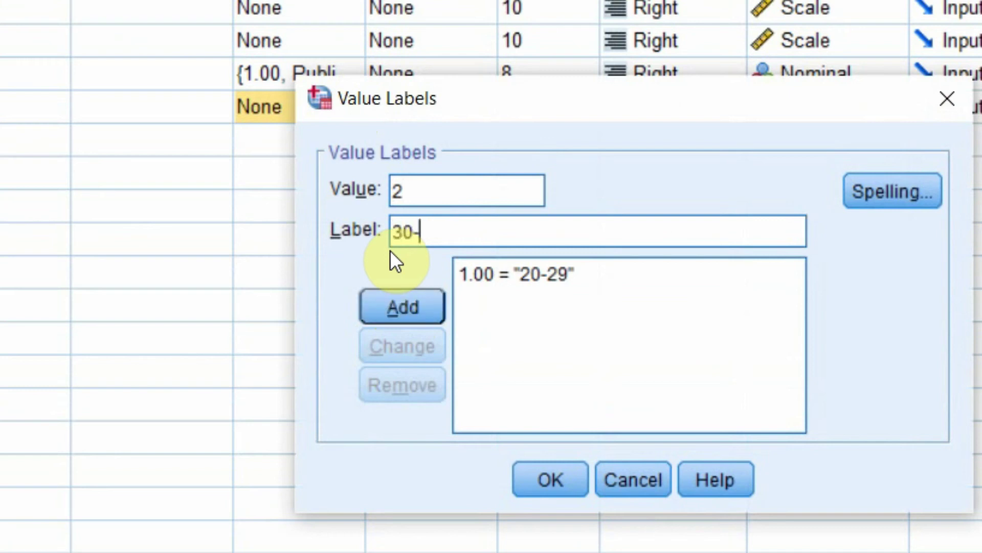
pyautogui.click(395, 307)
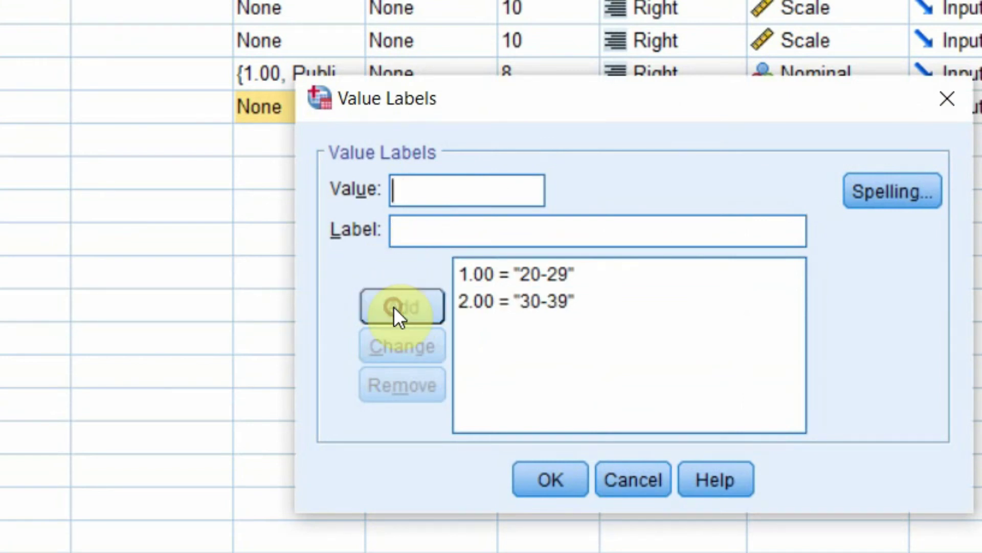
# Step: Add Grp_Age value labels 3 = 40-49 and 4 = Greater or Equal to 50
pyautogui.write('3')
pyautogui.press('Tab')
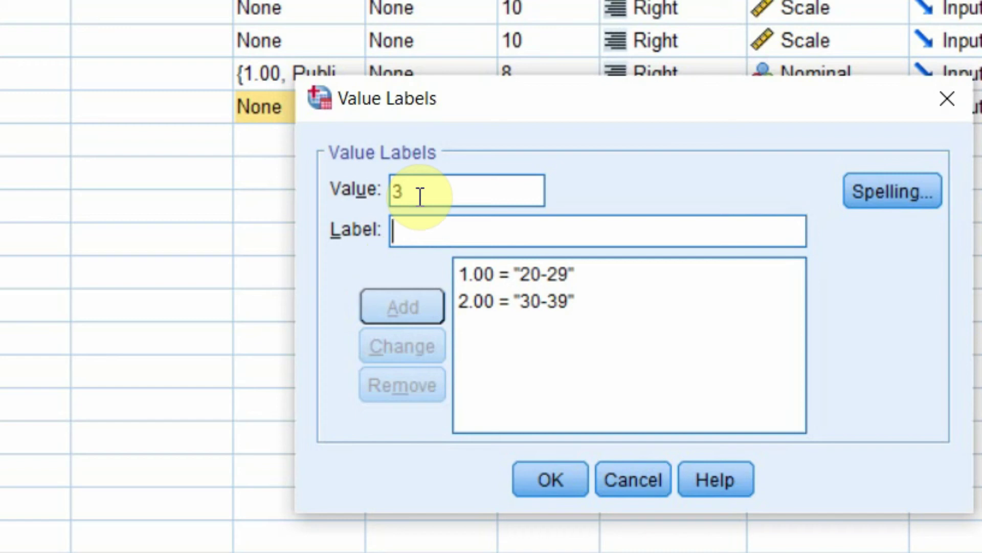
pyautogui.write('40-49')
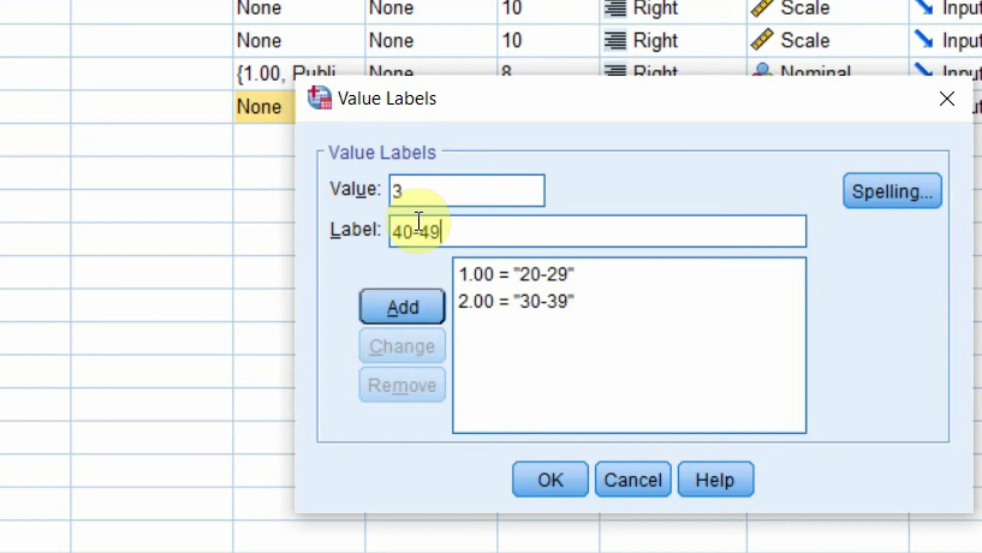
pyautogui.click(406, 310)
pyautogui.write('4')
pyautogui.press('Tab')
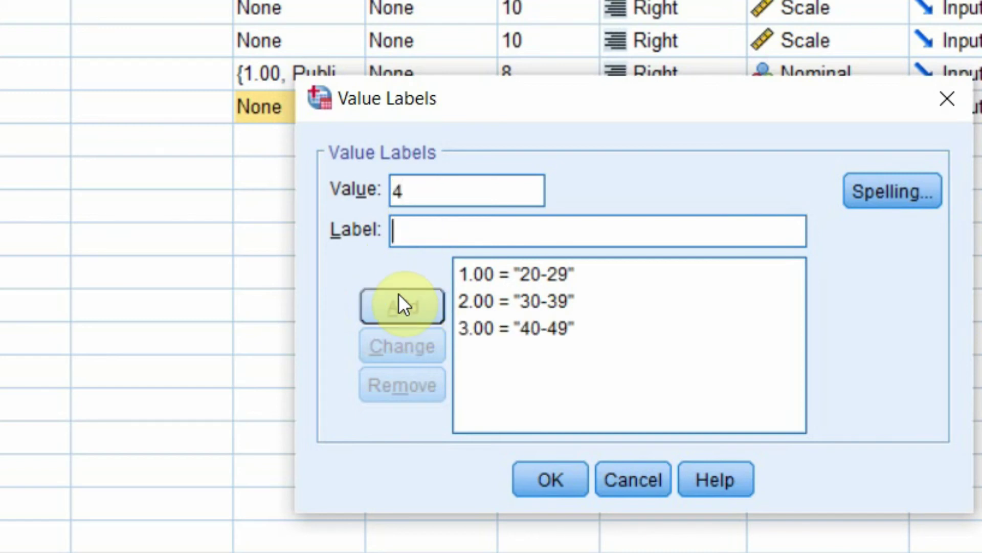
pyautogui.write('Gre')
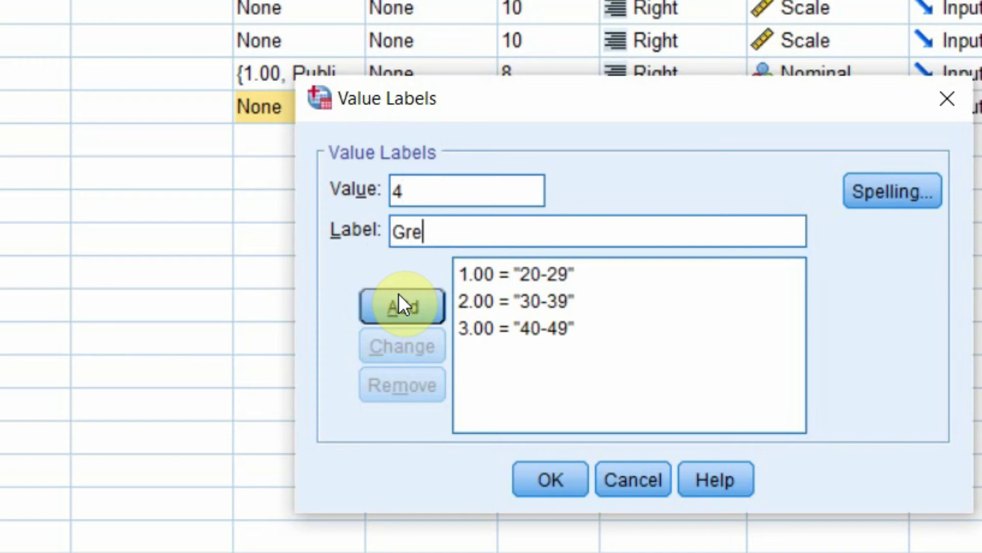
pyautogui.write('ater or ')
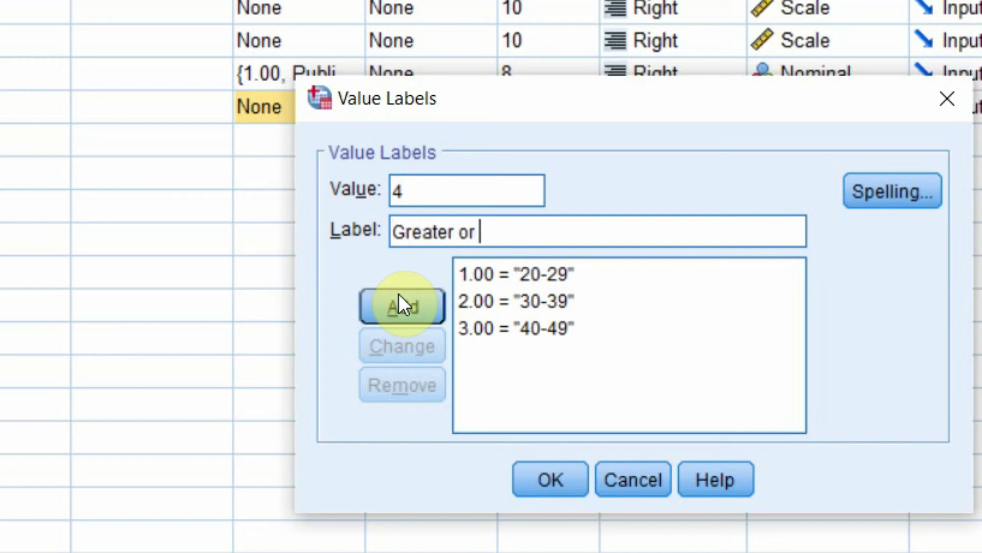
pyautogui.write('Equal to 50')
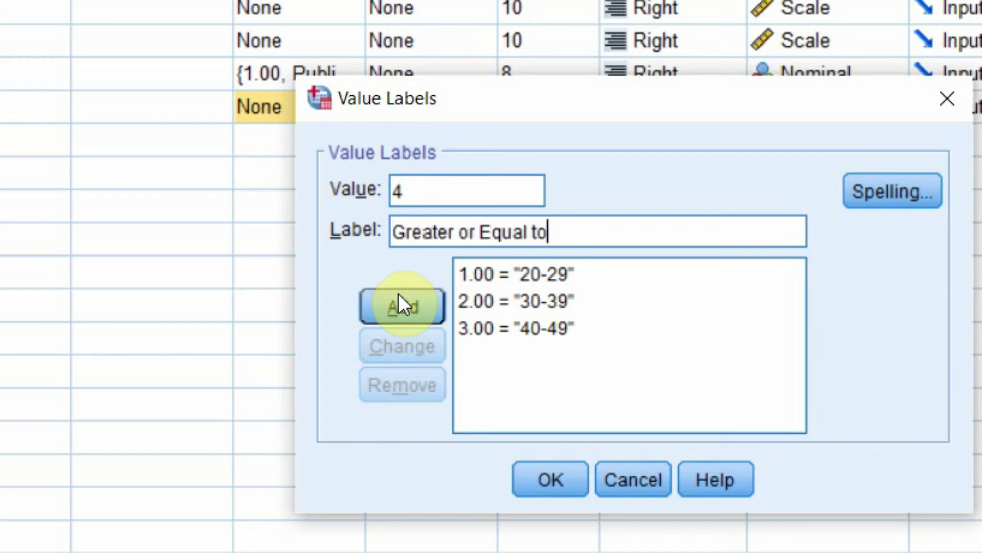
pyautogui.click(397, 298)
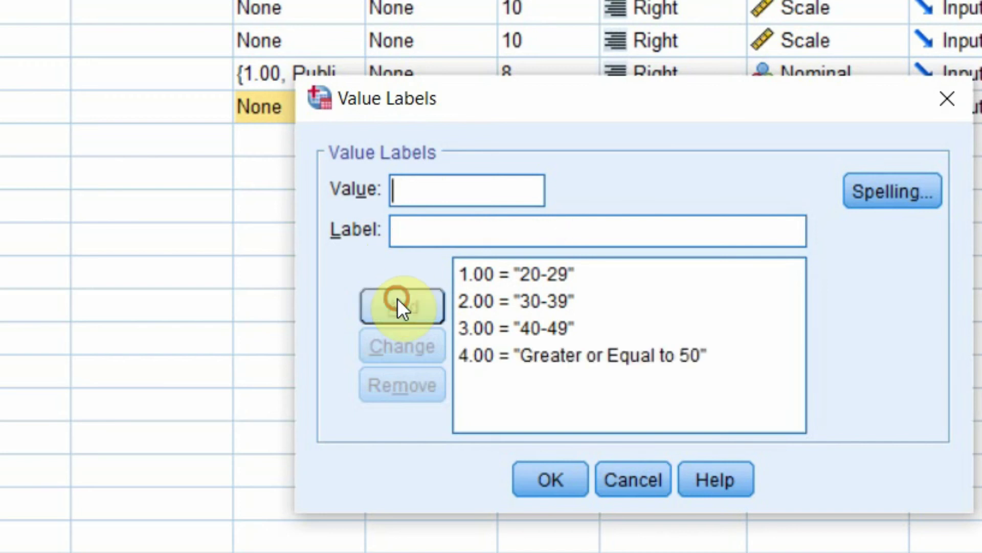
# Step: Confirm the value labels and rerun Frequencies to get the labelled Grp_Age table
pyautogui.click(488, 405)
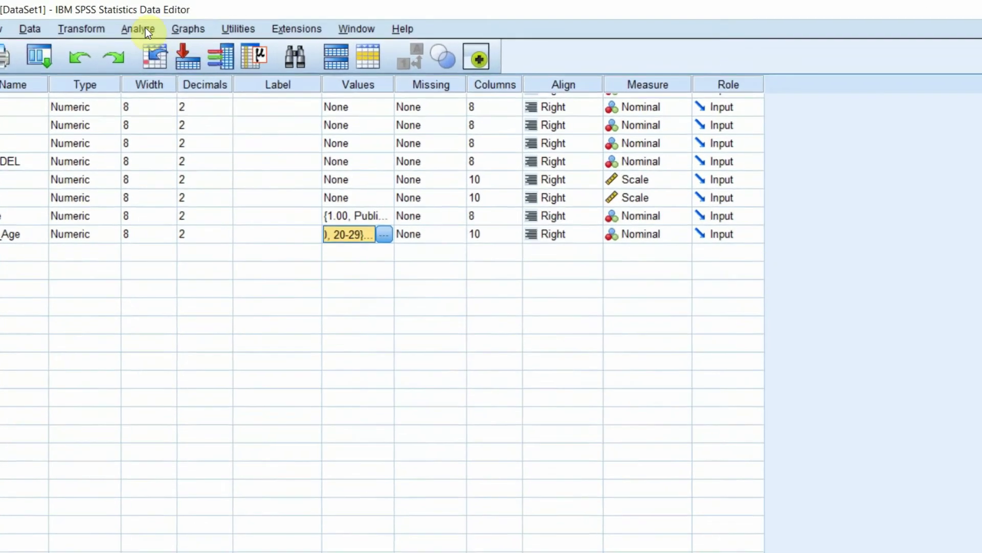
pyautogui.click(182, 22)
pyautogui.moveTo(186, 103)
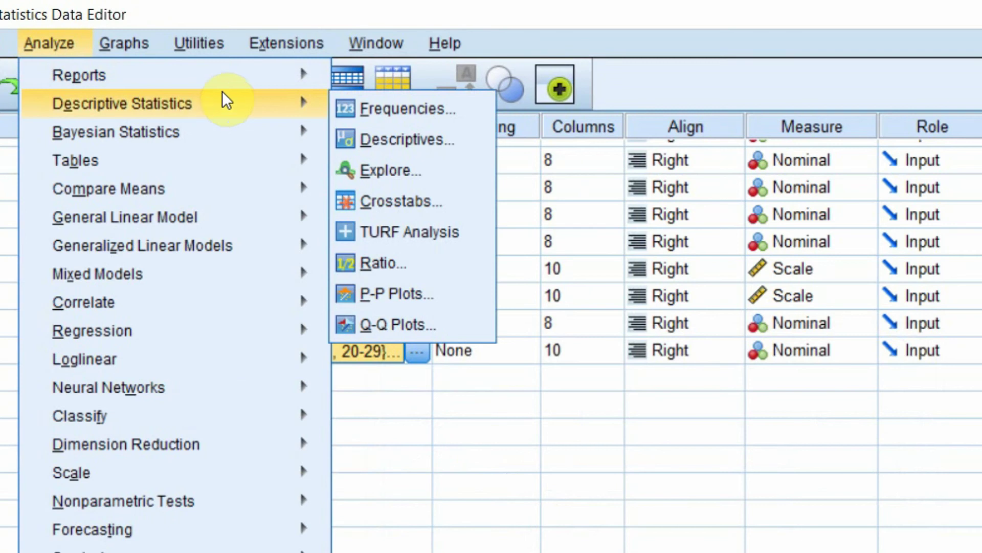
pyautogui.click(397, 105)
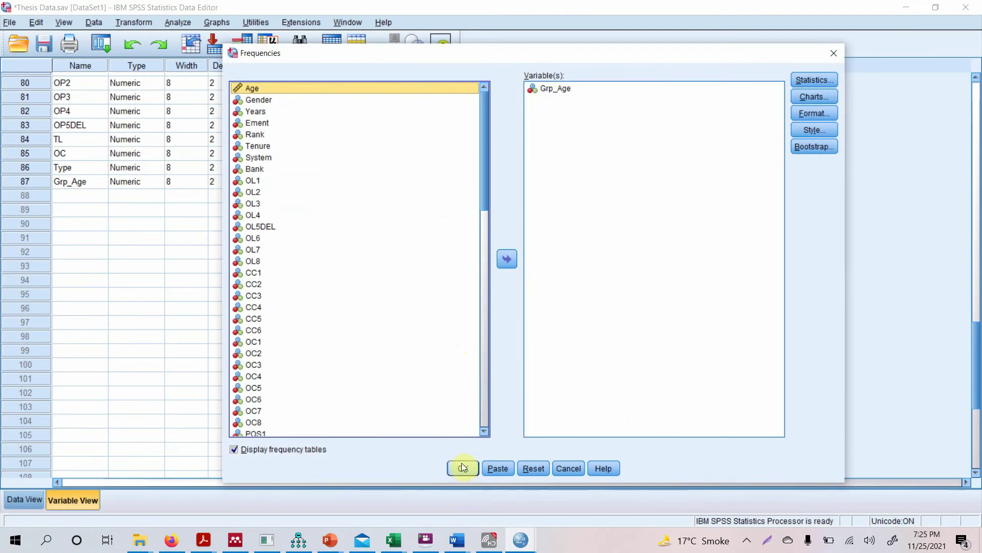
pyautogui.click(462, 467)
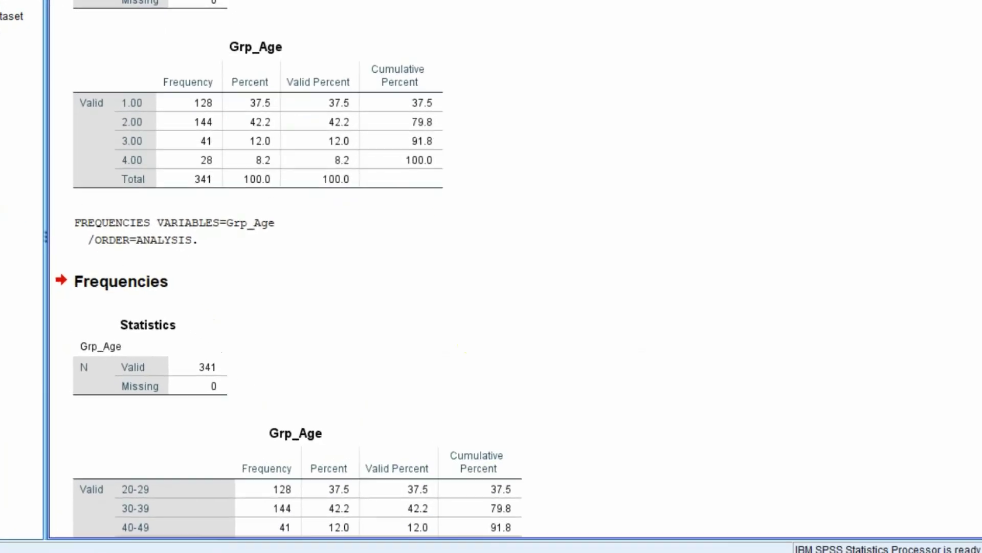
pyautogui.click(258, 154)
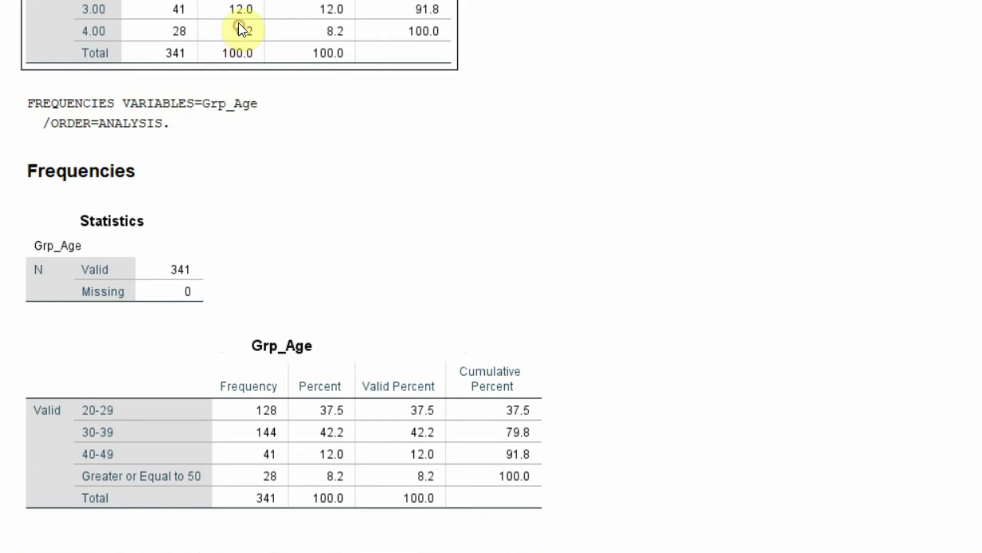
pyautogui.click(201, 419)
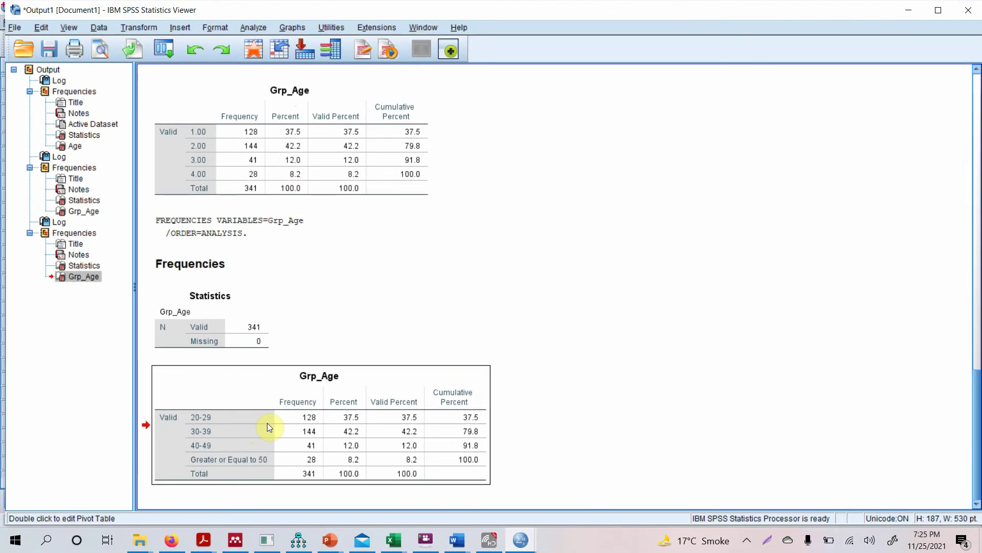
# Step: Return to the Thesis Data editor window
pyautogui.click(132, 24)
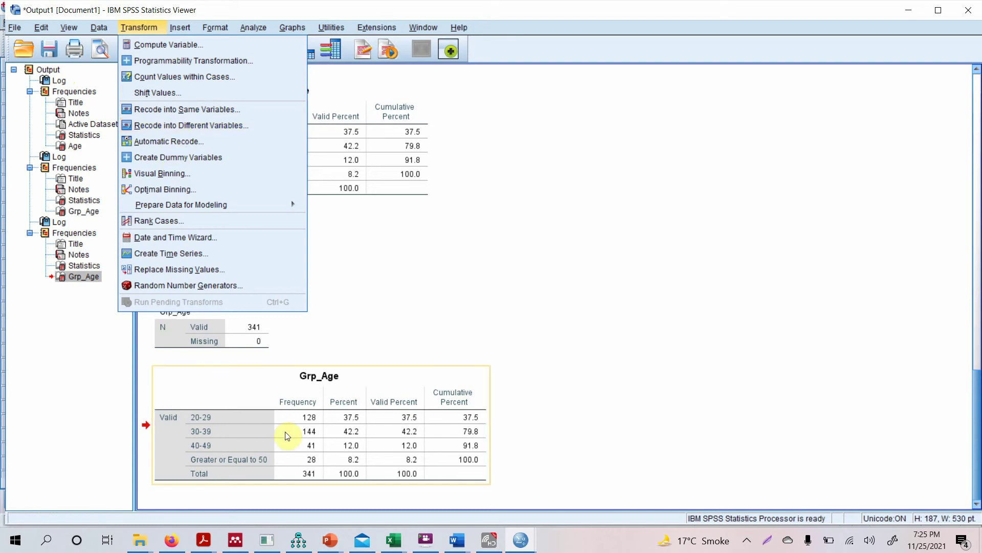
pyautogui.click(443, 546)
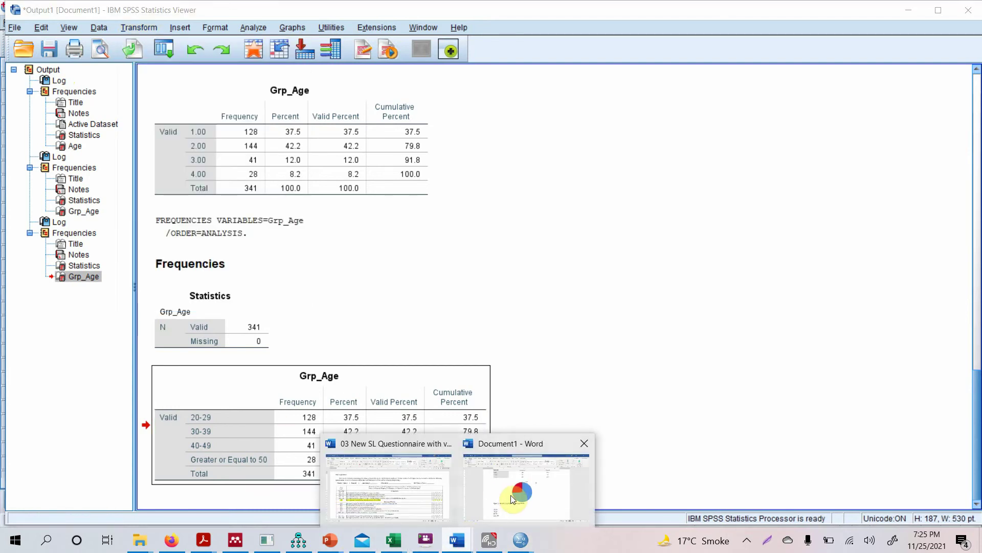
pyautogui.click(511, 496)
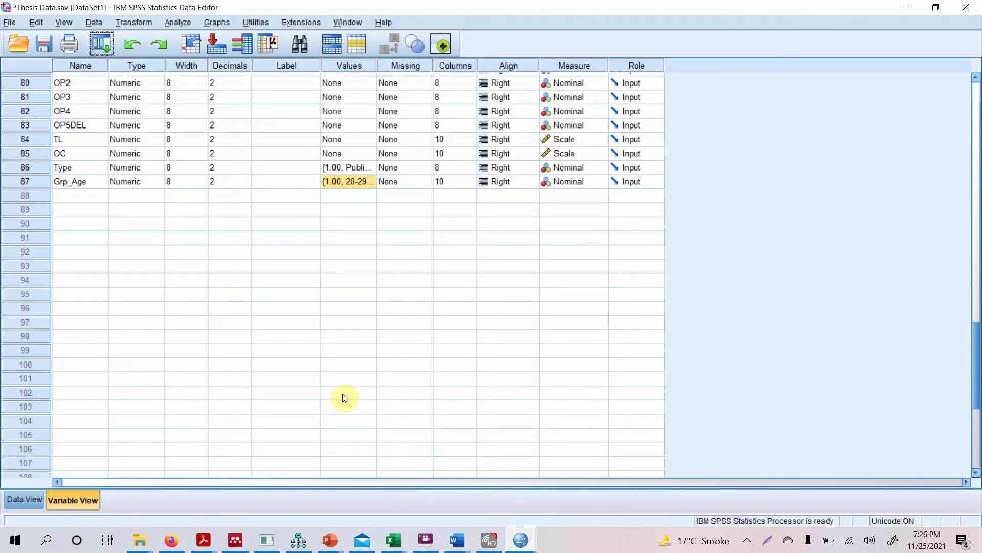
# Step: Switch to Data View and inspect the values in the OL1 and OL3 columns
pyautogui.click(20, 497)
pyautogui.click(485, 83)
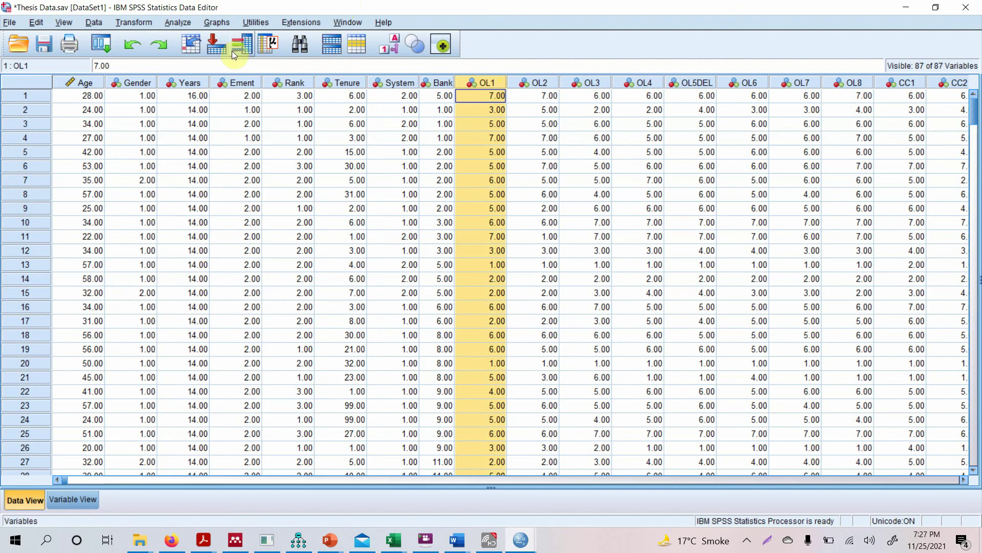
pyautogui.click(592, 83)
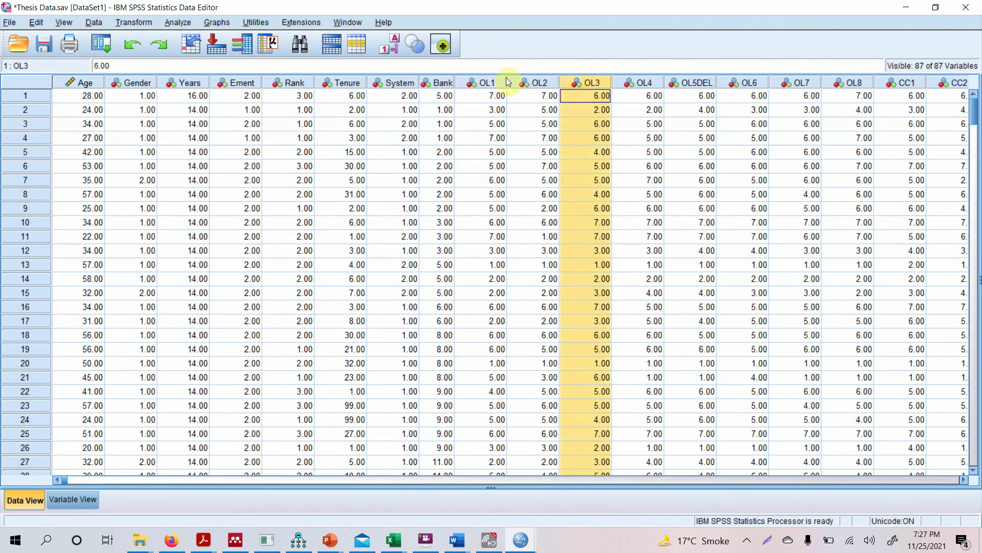
pyautogui.click(134, 23)
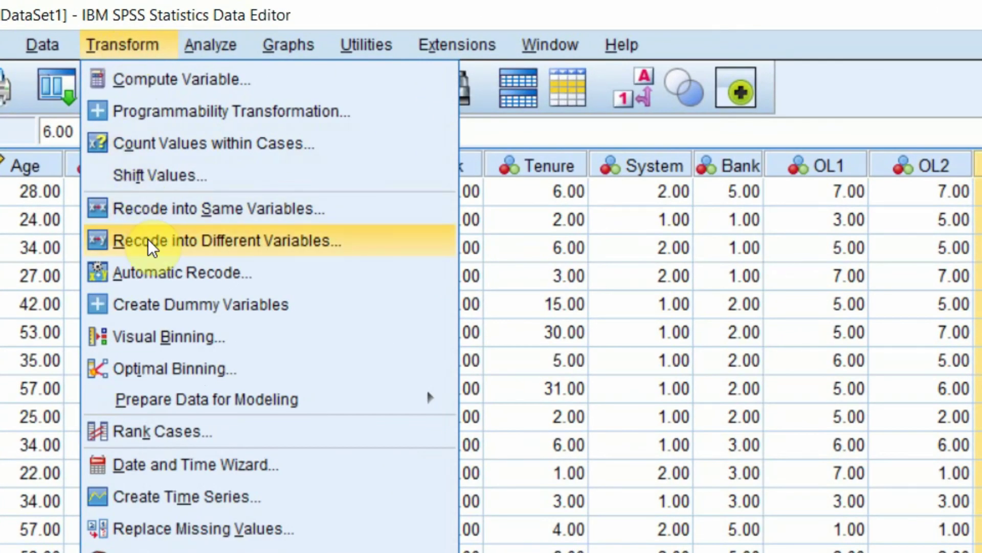
# Step: In Recode into Different Variables, move the leftover Age → Grp_Age pairing back to the variable list
pyautogui.click(149, 238)
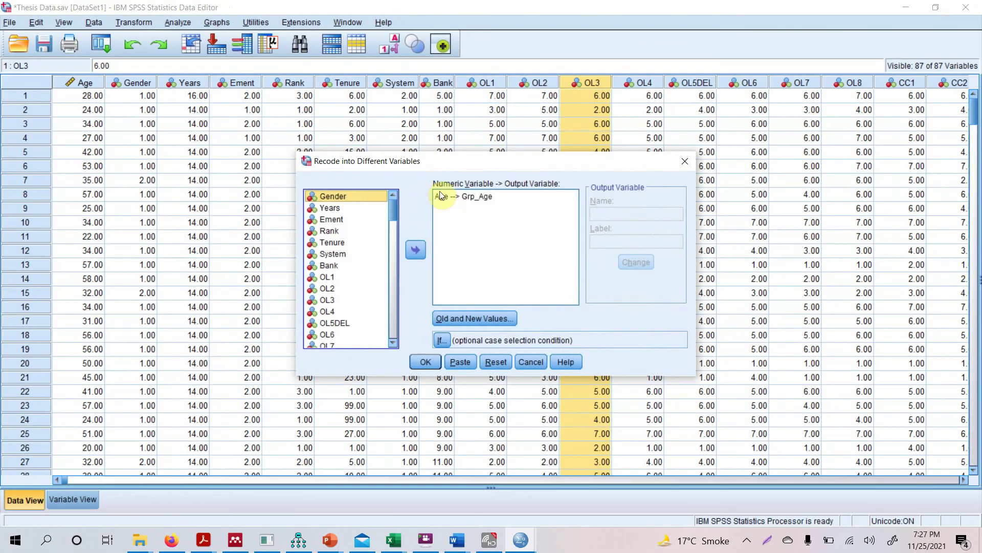
pyautogui.click(440, 196)
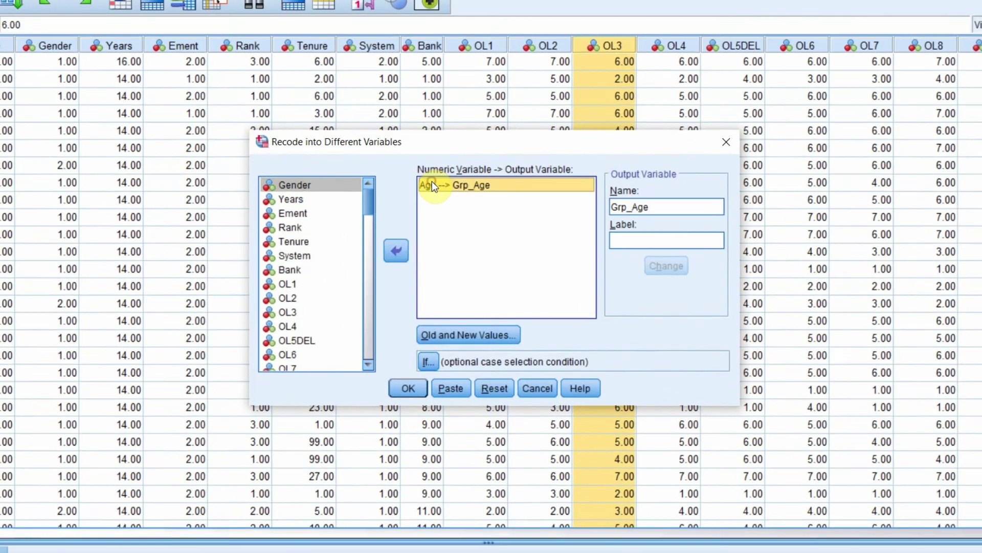
pyautogui.click(415, 250)
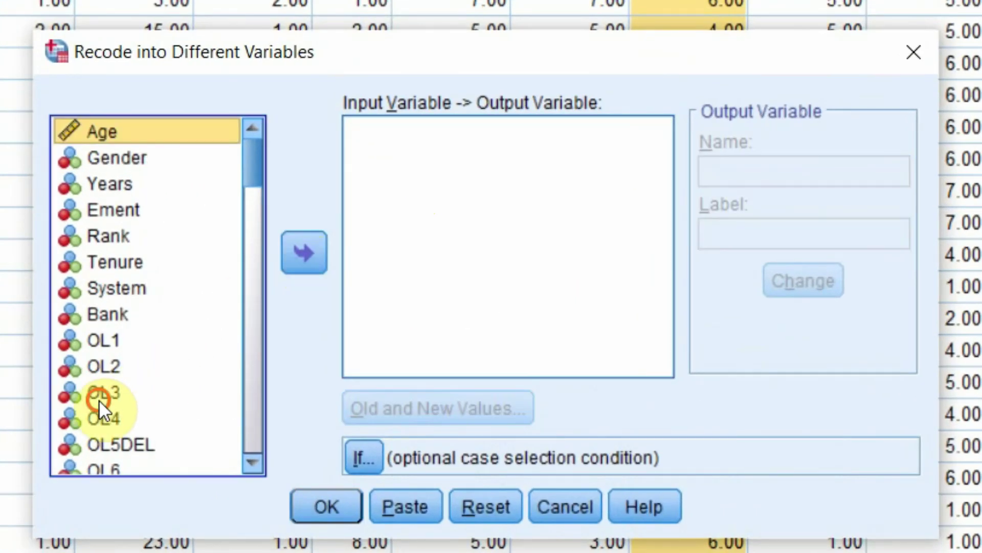
# Step: Add OL3 to the recode list and name its output variable OL3_R
pyautogui.click(134, 392)
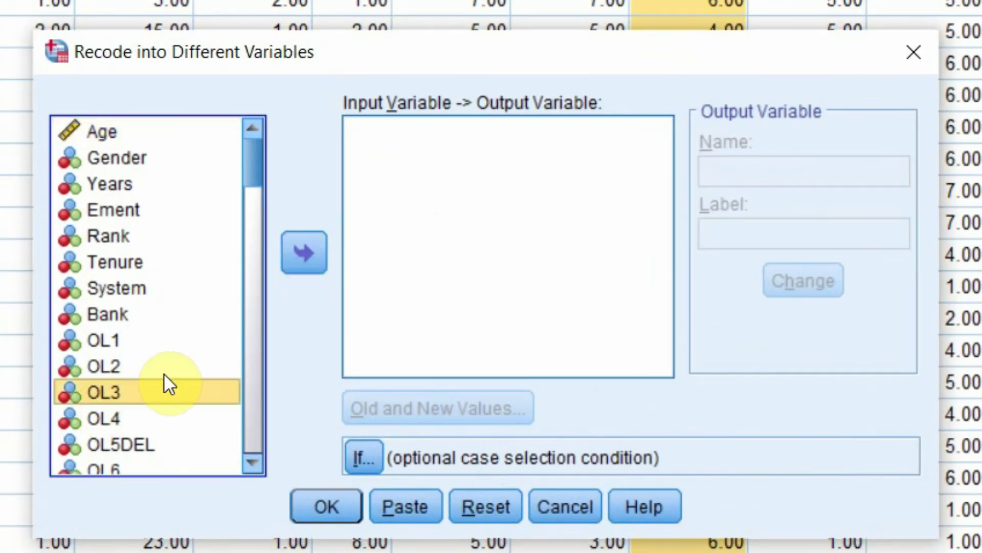
pyautogui.click(306, 245)
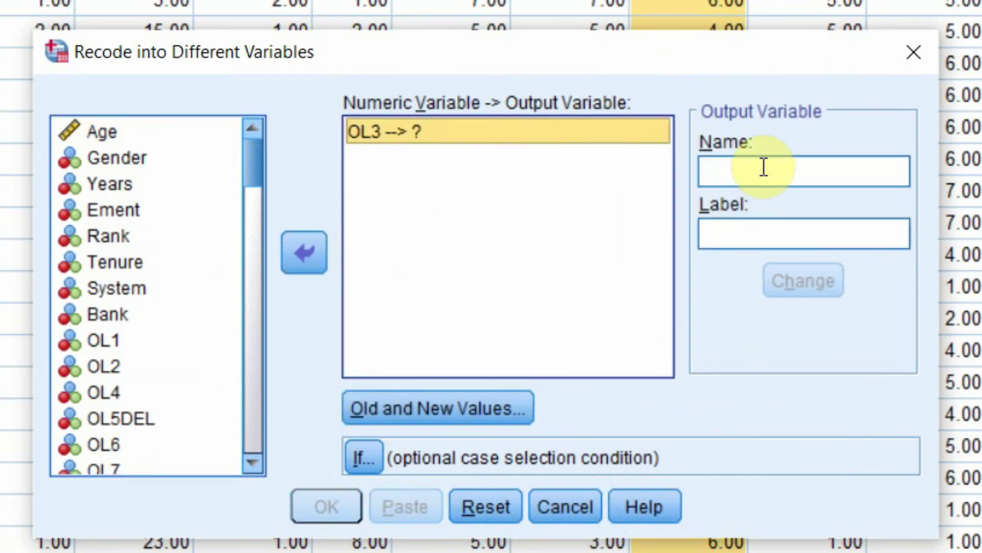
pyautogui.click(763, 166)
pyautogui.write('OL')
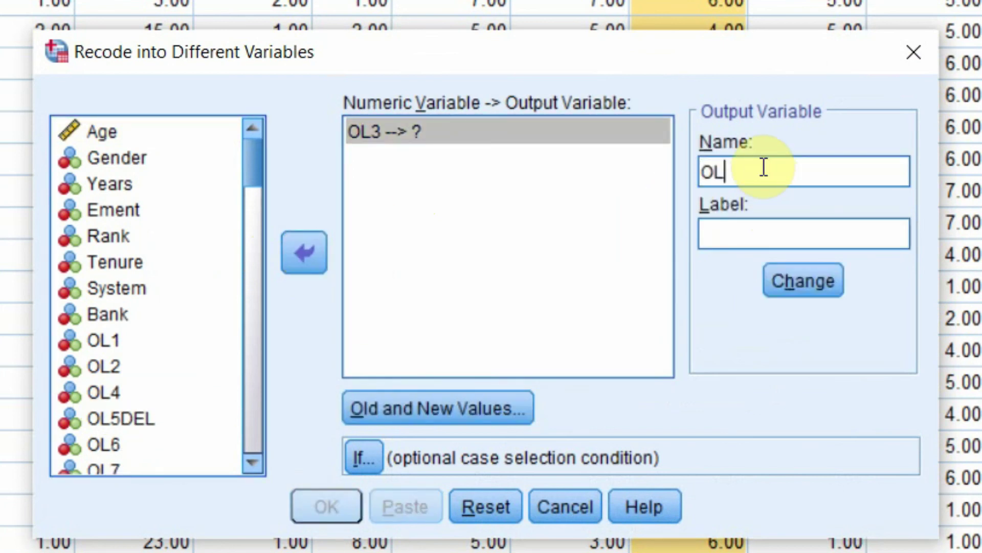
pyautogui.write('3_R')
pyautogui.click(794, 288)
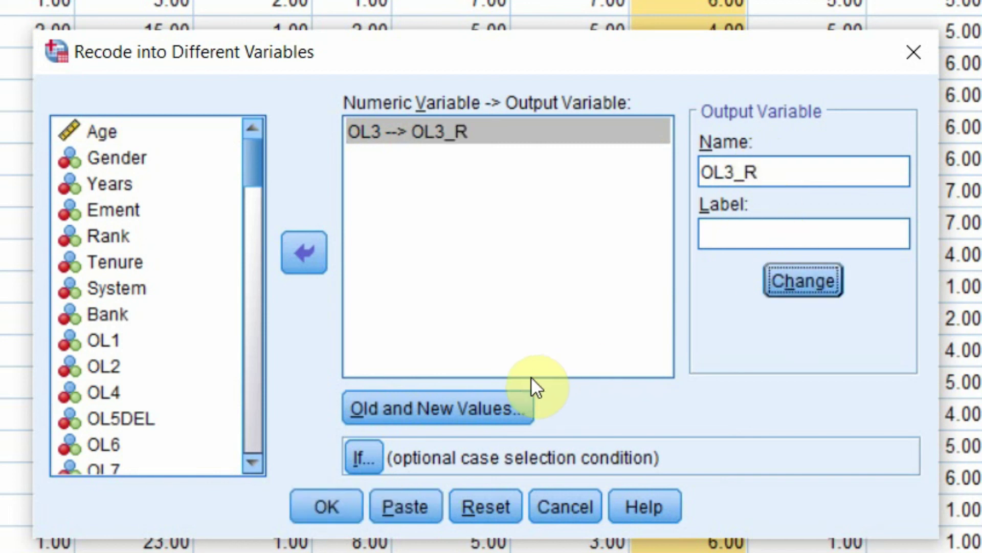
pyautogui.click(484, 407)
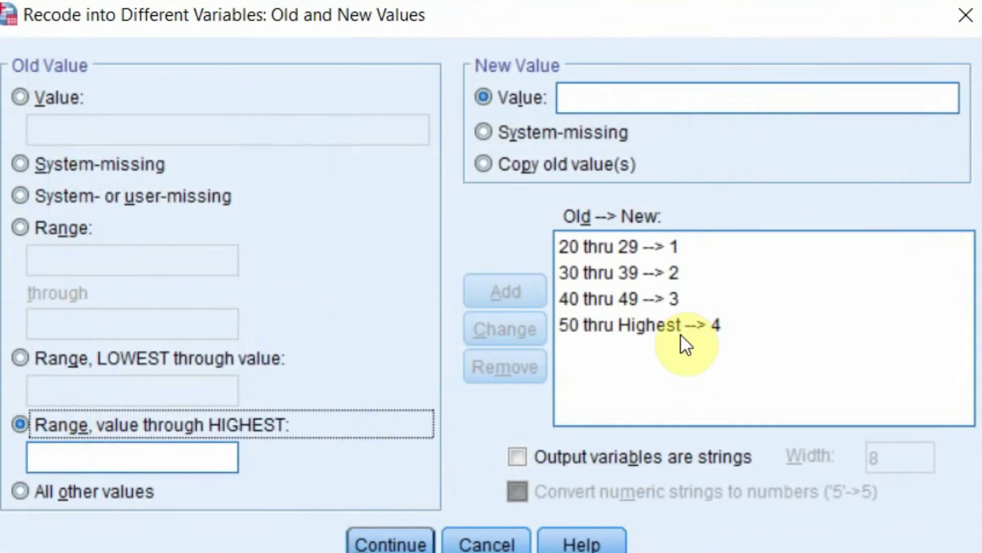
# Step: Remove the four old age-range rules (20–29, 30–39, 40–49, 50 thru Highest)
pyautogui.click(631, 247)
pyautogui.click(515, 367)
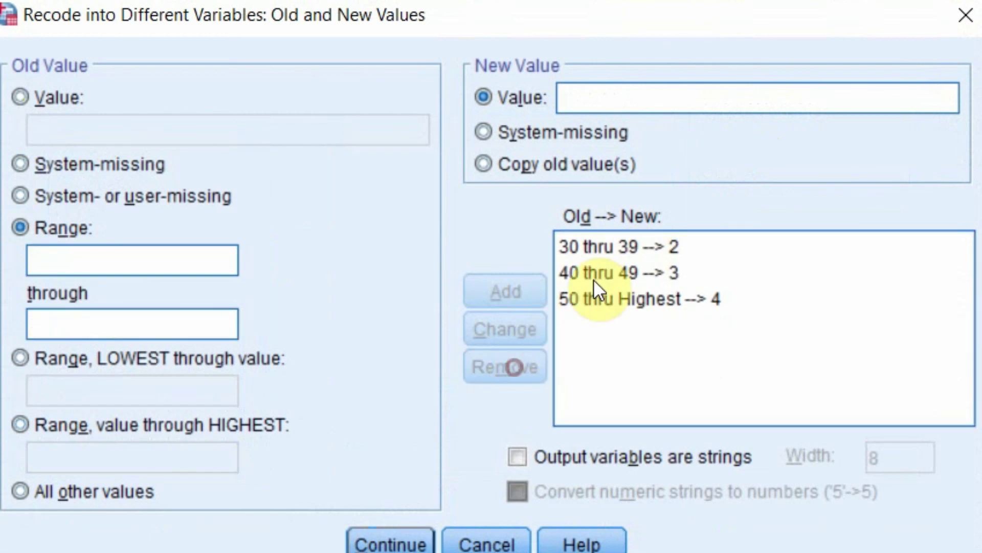
pyautogui.click(607, 248)
pyautogui.click(513, 369)
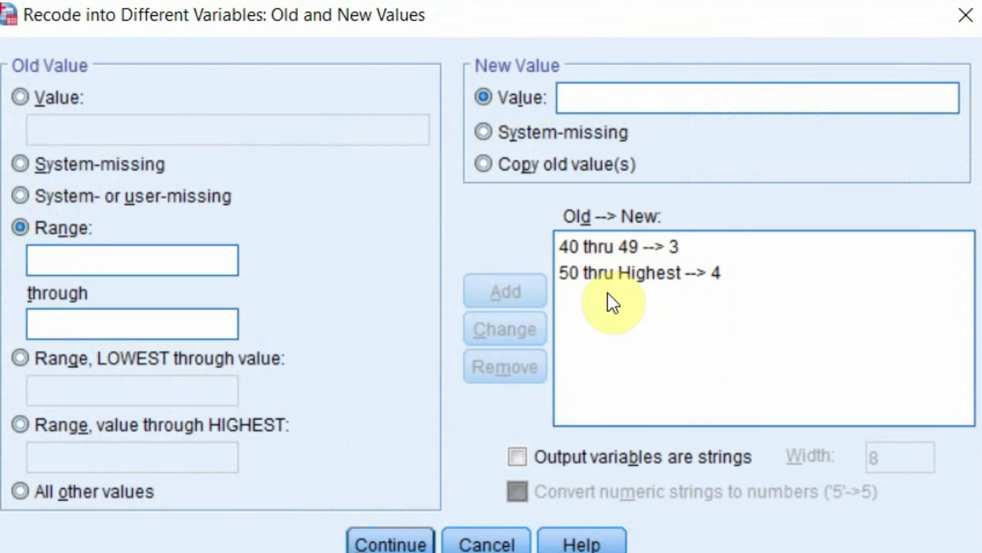
pyautogui.click(625, 250)
pyautogui.click(516, 373)
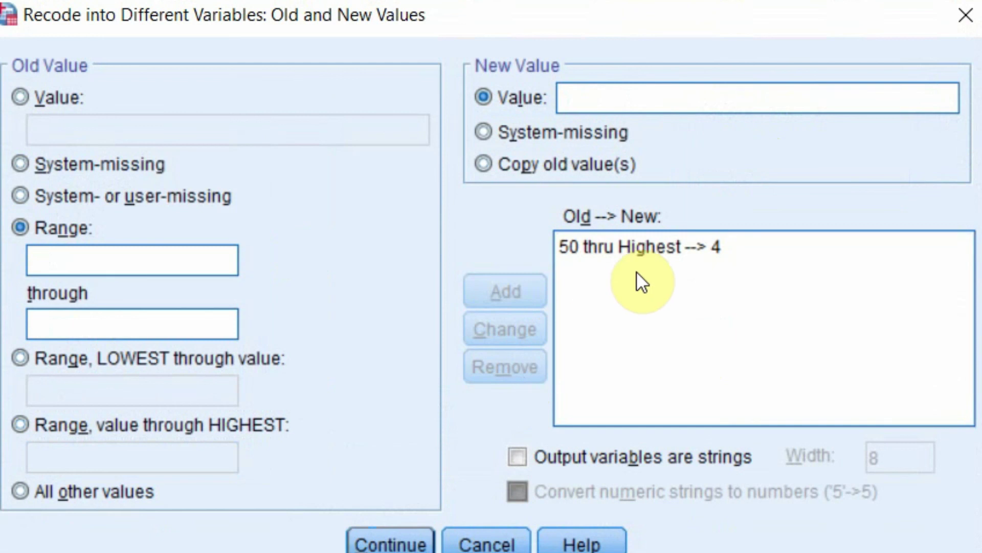
pyautogui.click(650, 240)
pyautogui.click(502, 367)
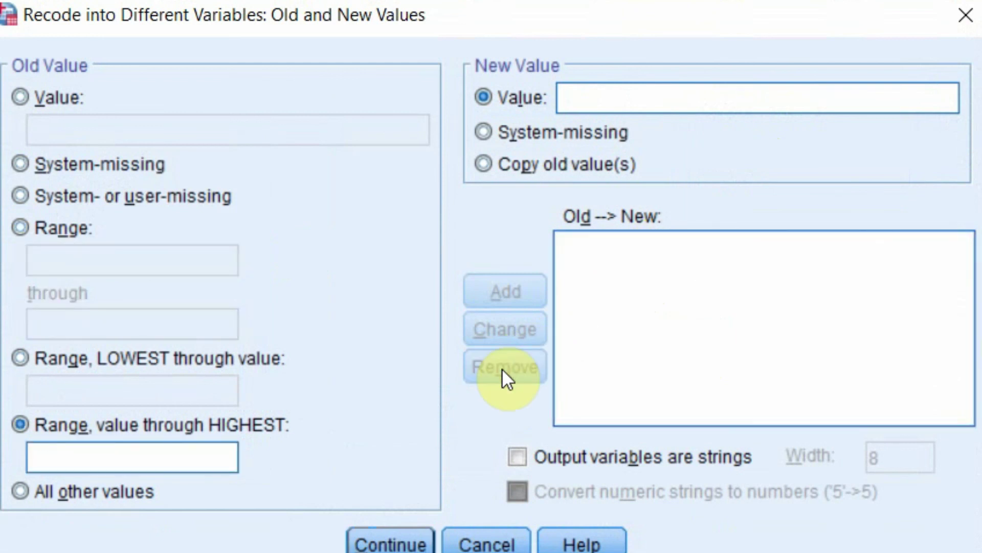
# Step: Add single-value reverse-coding rules 1 → 5 and 2 → 4
pyautogui.click(52, 93)
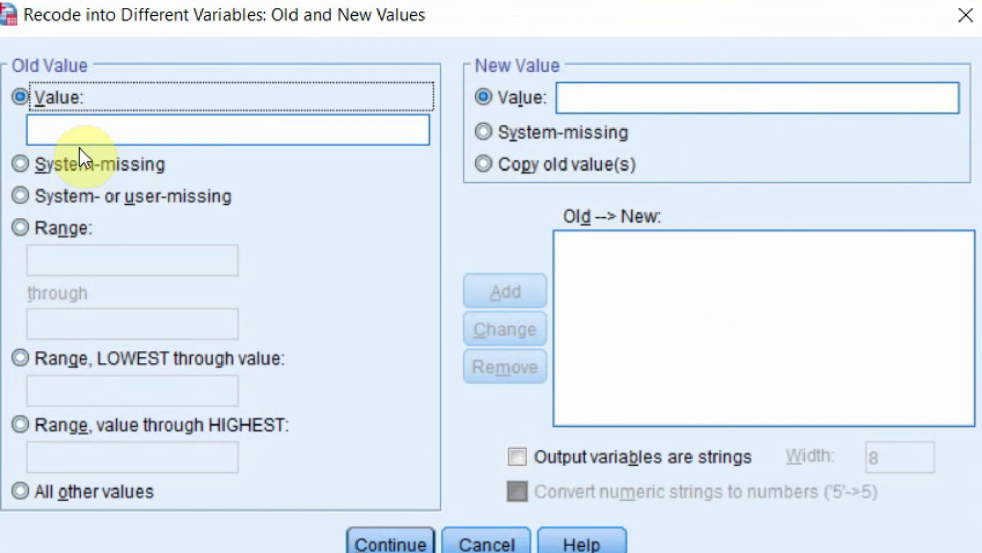
pyautogui.click(78, 129)
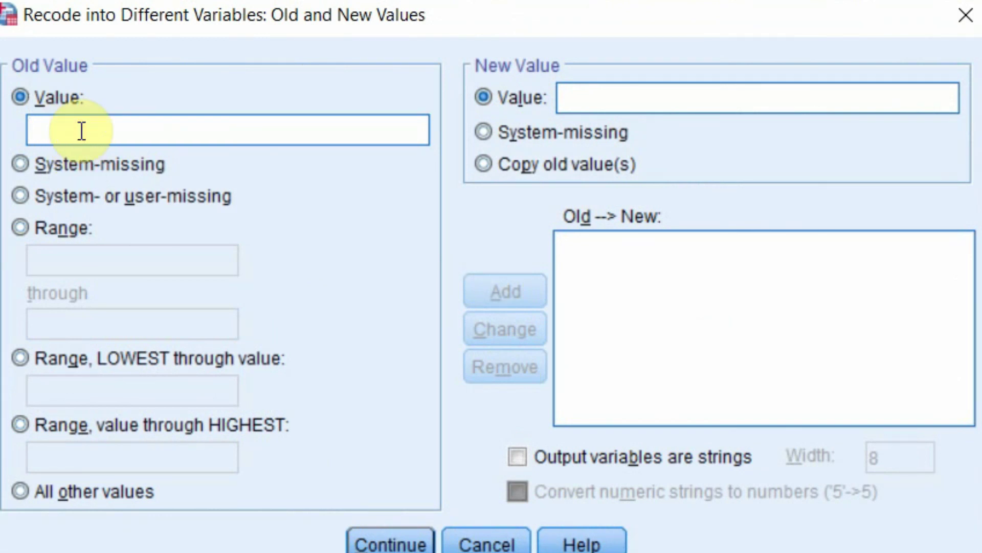
pyautogui.click(630, 93)
pyautogui.write('5')
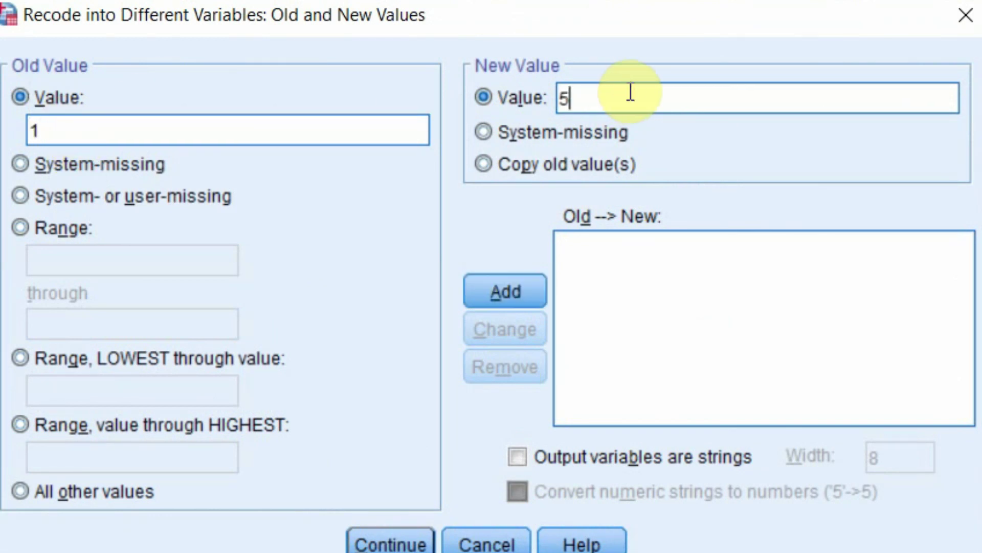
pyautogui.click(504, 291)
pyautogui.click(193, 117)
pyautogui.write('2')
pyautogui.click(665, 88)
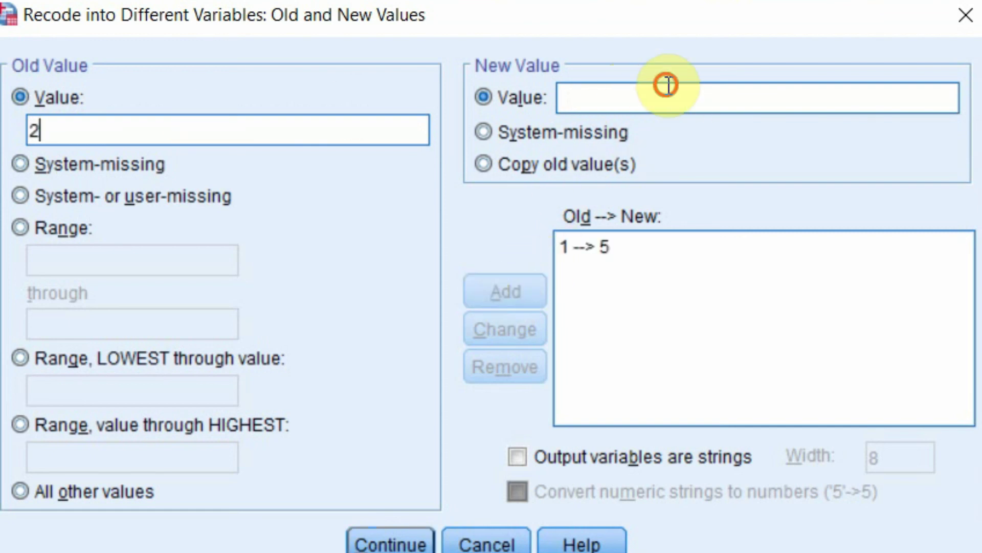
pyautogui.write('4')
pyautogui.click(517, 297)
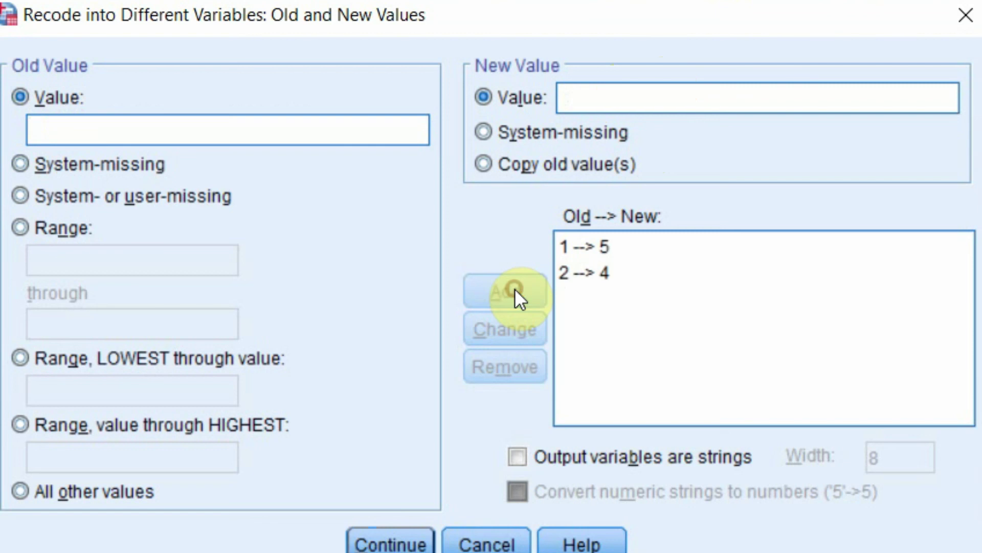
# Step: Add the remaining reverse-coding rules 4 → 2 and 5 → 1
pyautogui.click(255, 131)
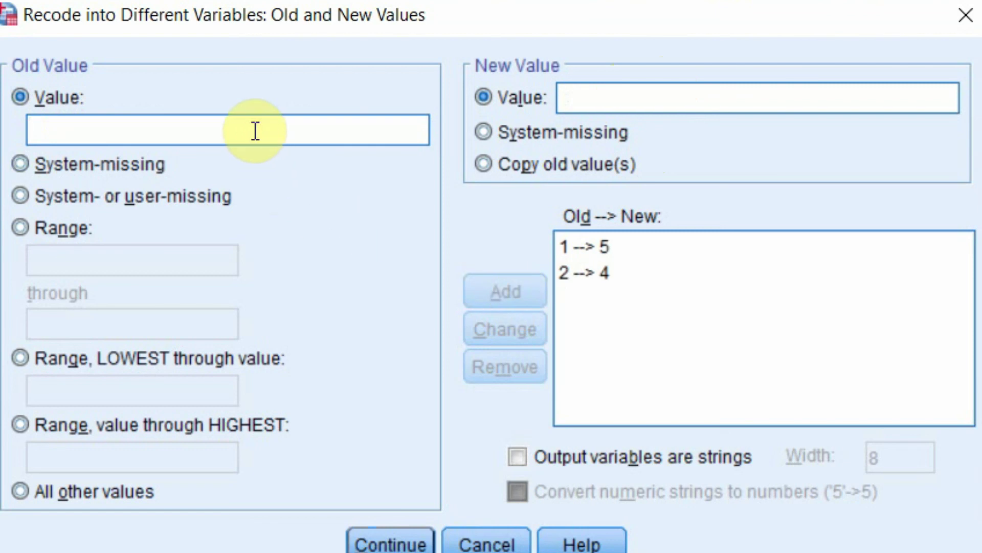
pyautogui.write('4')
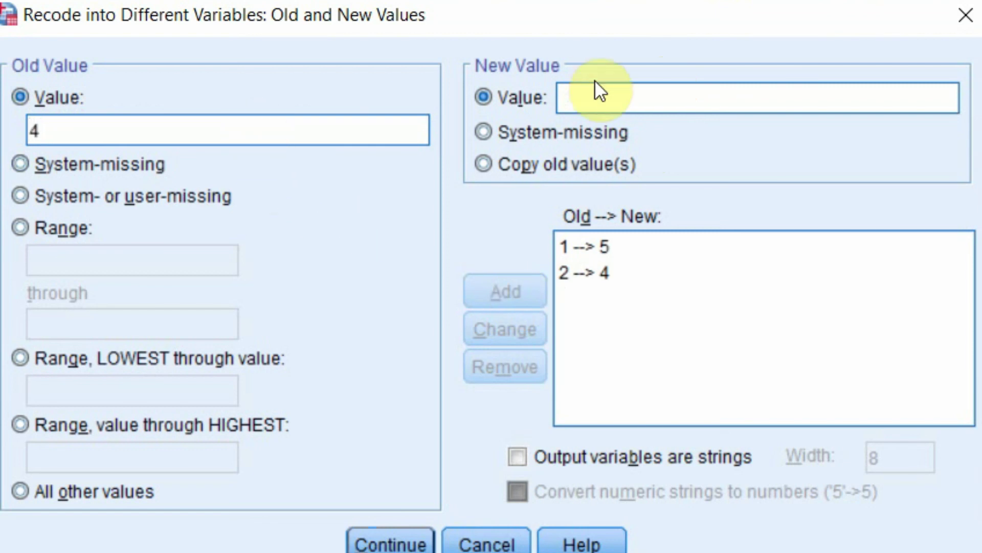
pyautogui.click(593, 91)
pyautogui.write('2')
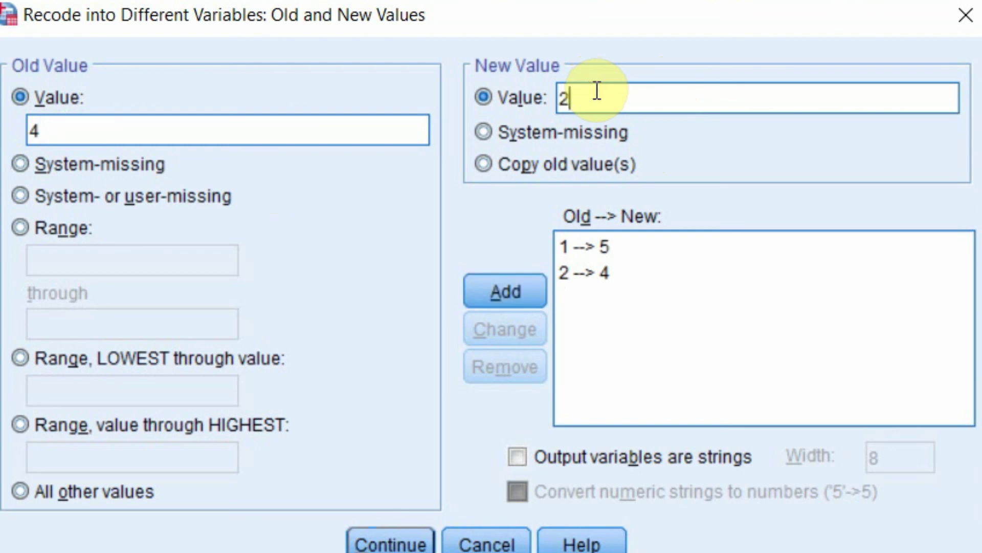
pyautogui.click(506, 286)
pyautogui.click(248, 131)
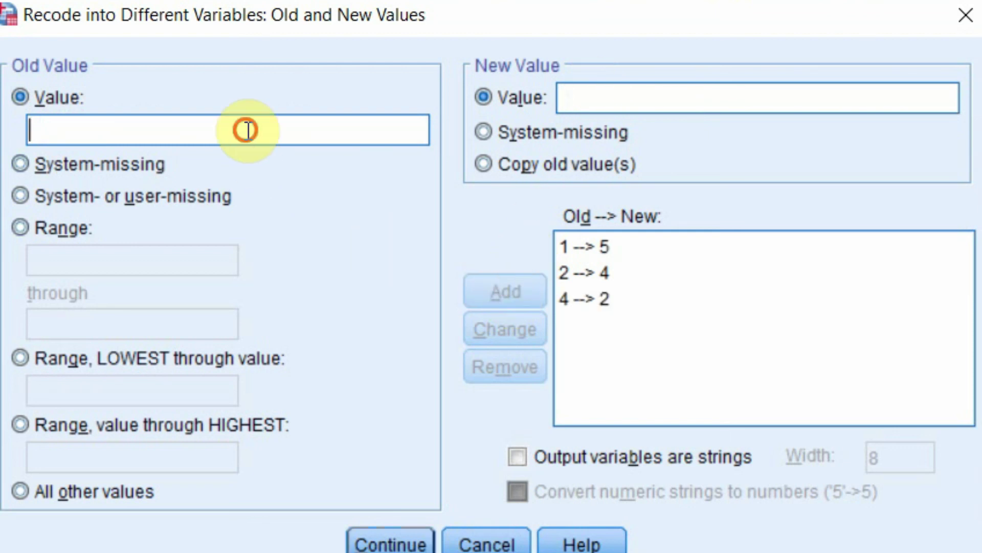
pyautogui.write('5')
pyautogui.click(596, 90)
pyautogui.write('1')
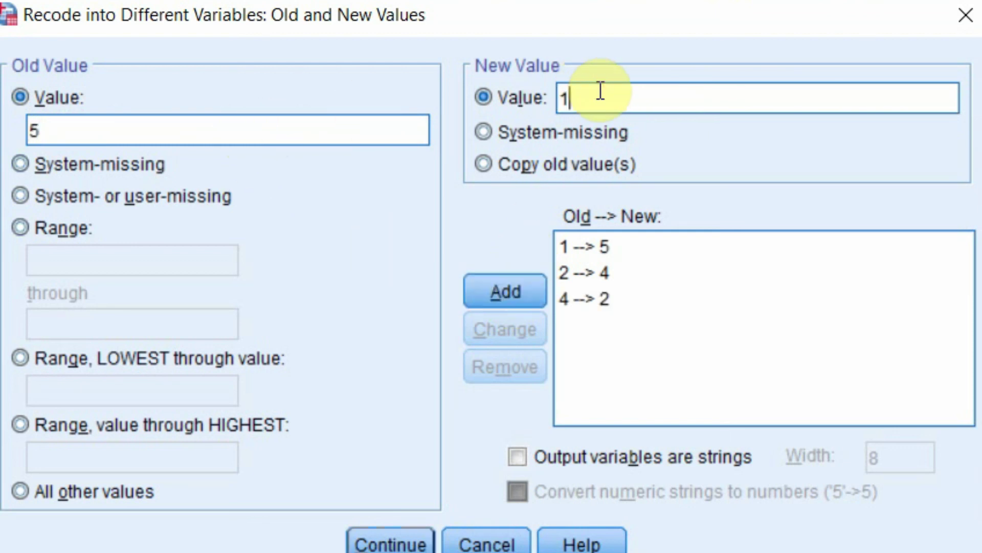
pyautogui.click(525, 287)
# Step: Accept the value mapping and run the recode of OL3 into OL3_R
pyautogui.click(421, 540)
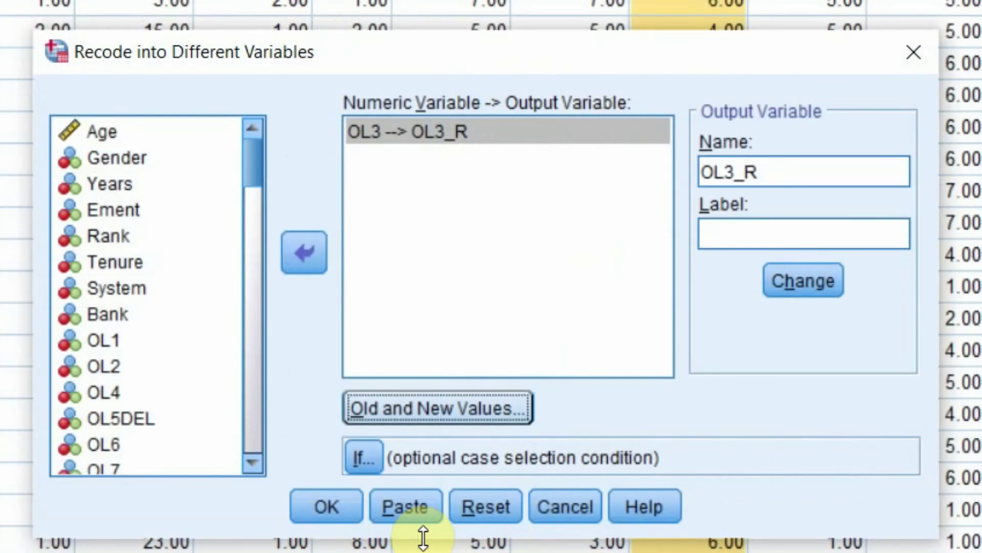
pyautogui.click(335, 508)
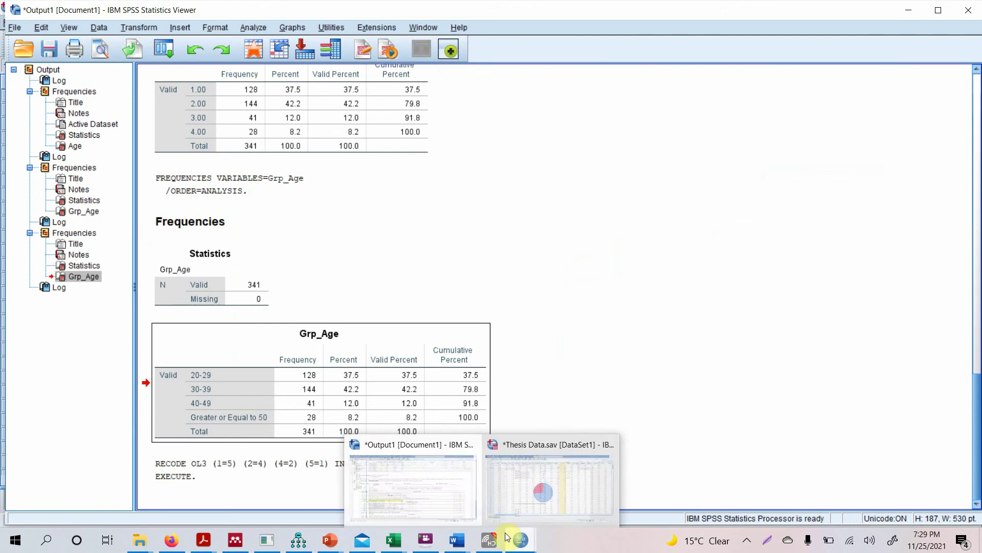
pyautogui.moveTo(497, 538)
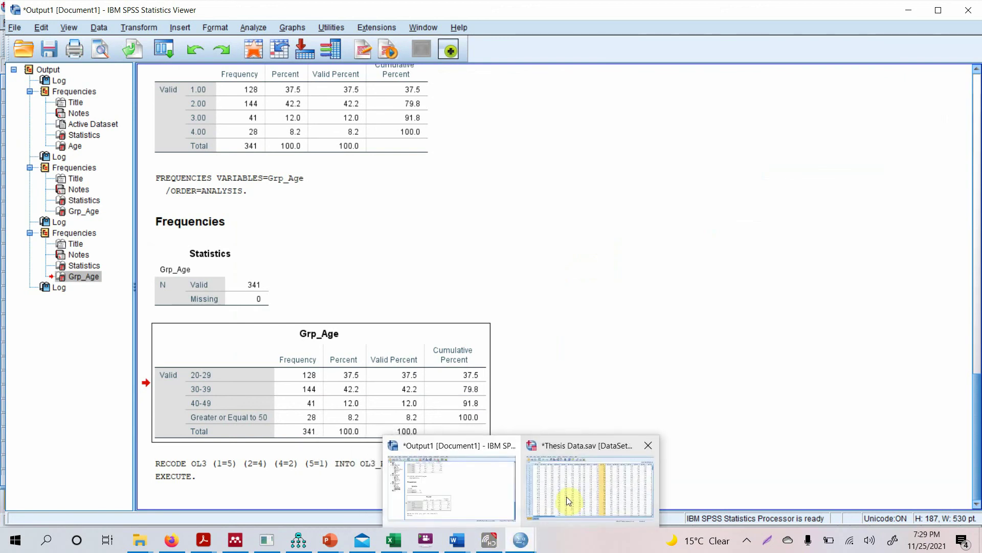